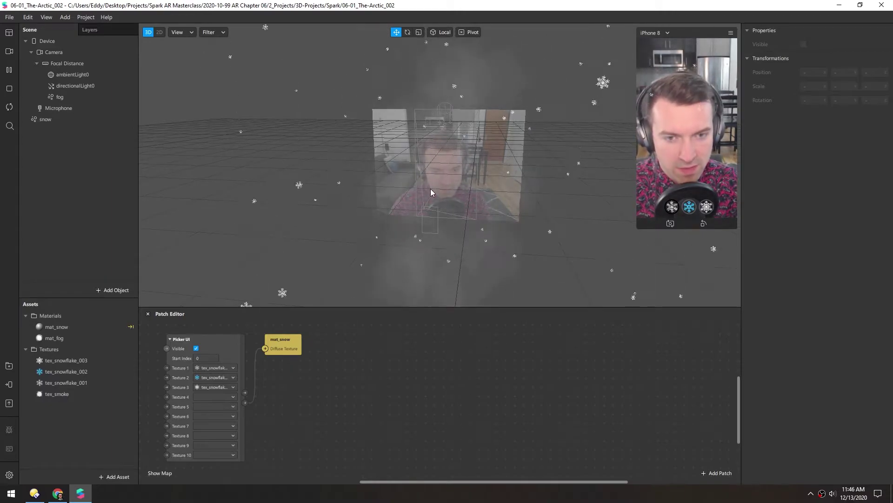
# - Add a particle system emitter to the scene
pyautogui.rightClick(80, 158)
pyautogui.moveTo(140, 163)
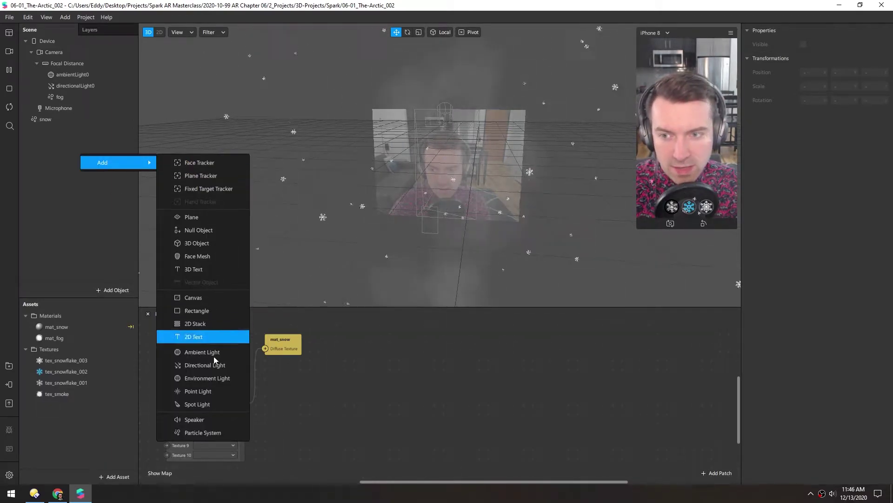
pyautogui.click(190, 433)
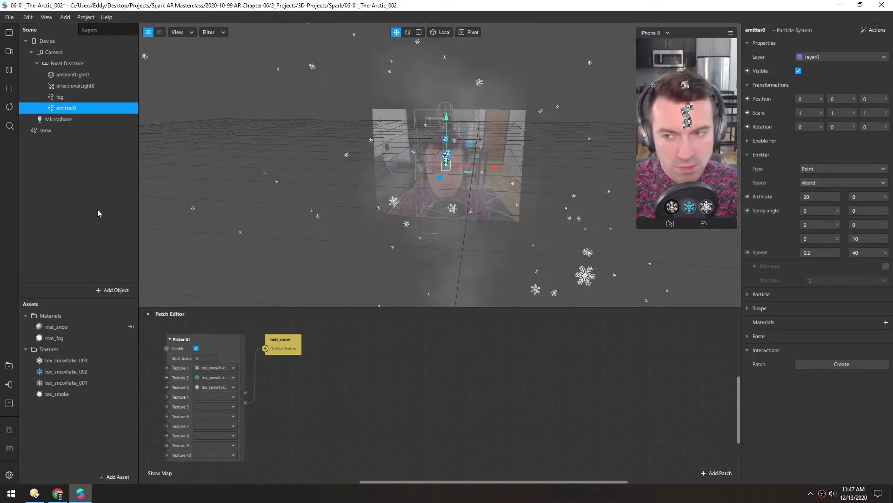
# - Add a face tracker to the scene
pyautogui.rightClick(93, 167)
pyautogui.moveTo(114, 173)
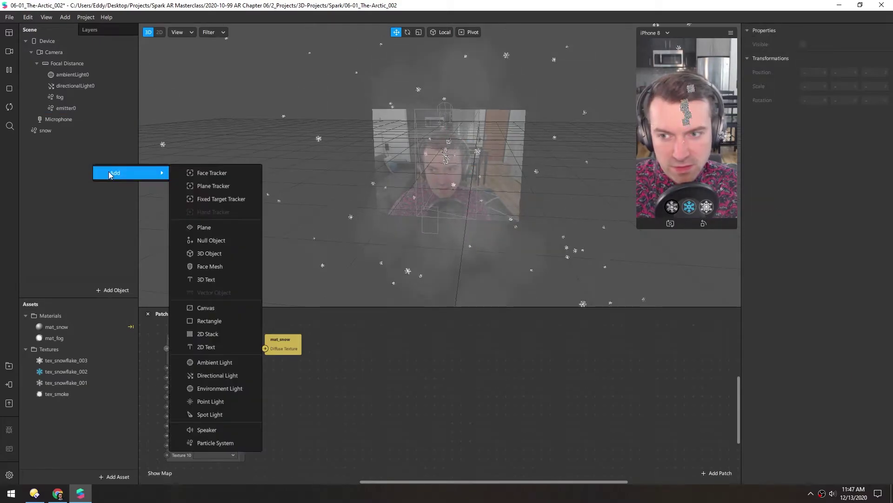
pyautogui.click(191, 174)
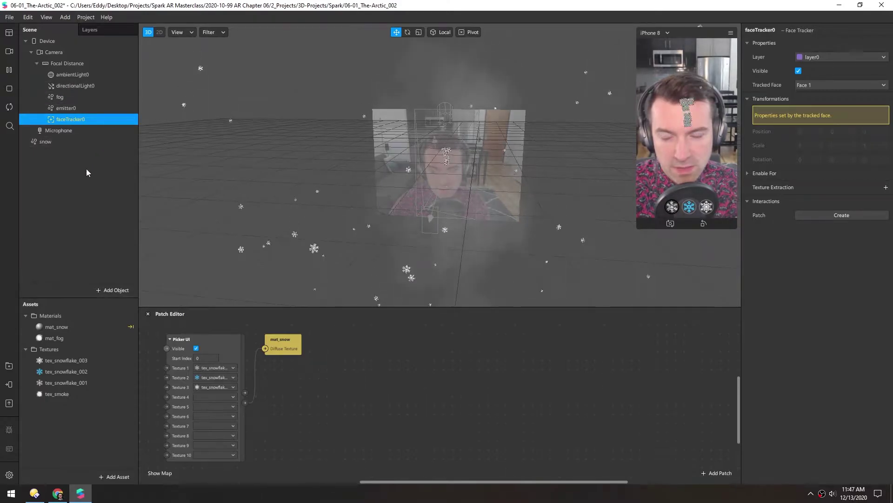
# - Rename emitter0 to mouthFog
pyautogui.doubleClick(64, 108)
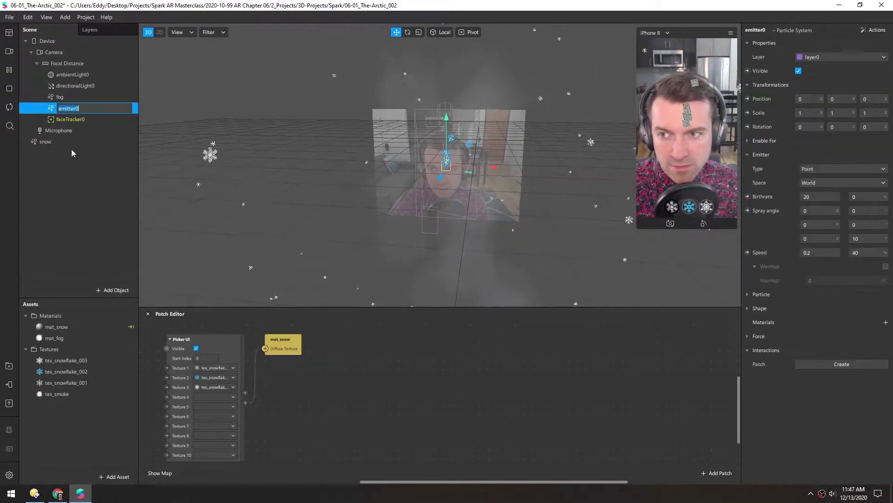
pyautogui.write('mouthFog')
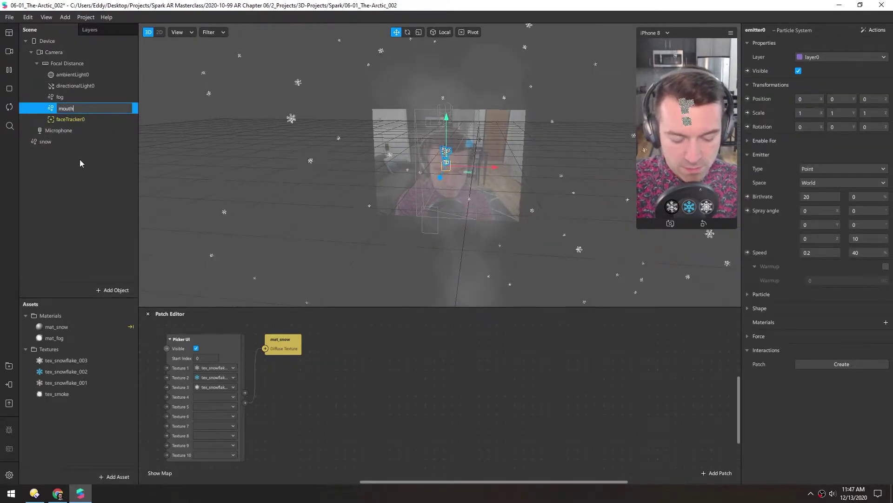
pyautogui.press('Return')
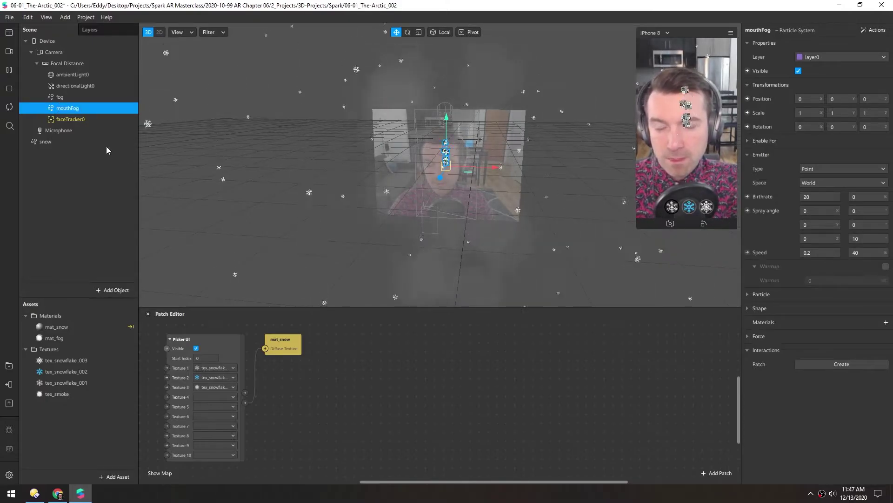
# - Position mouthFog on the tracked face's nose using the placement actions
pyautogui.click(879, 31)
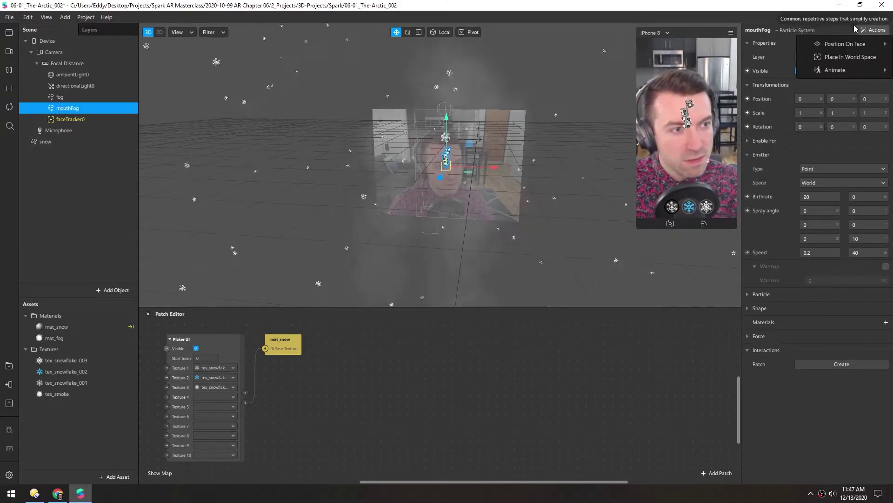
pyautogui.moveTo(837, 44)
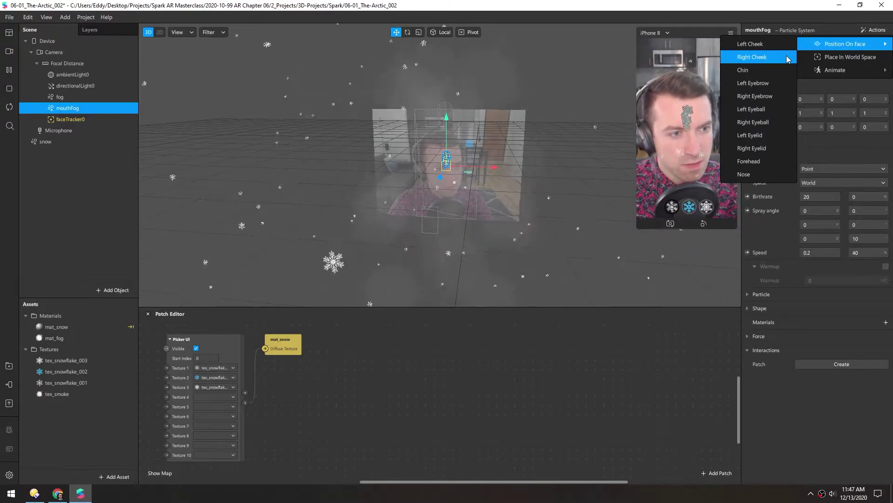
pyautogui.click(747, 174)
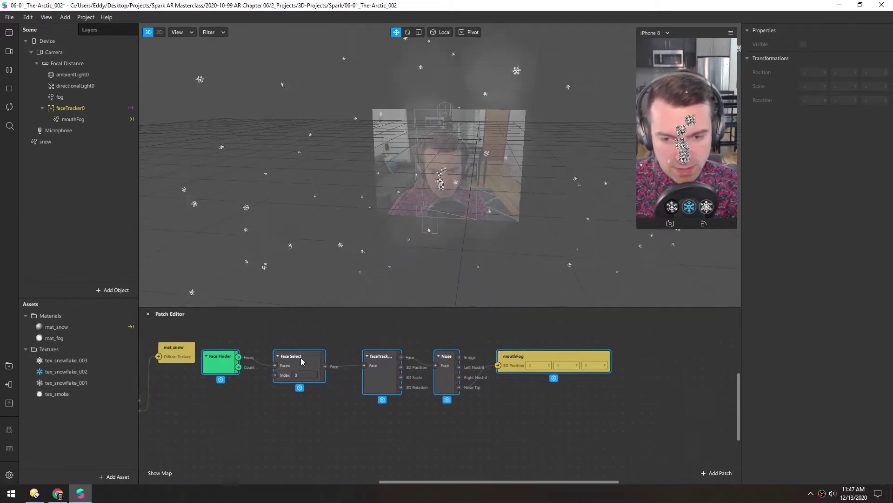
# - Spread out the patch chain and delete the Nose patch
pyautogui.moveTo(302, 361); pyautogui.dragTo(319, 353)
pyautogui.click(234, 437)
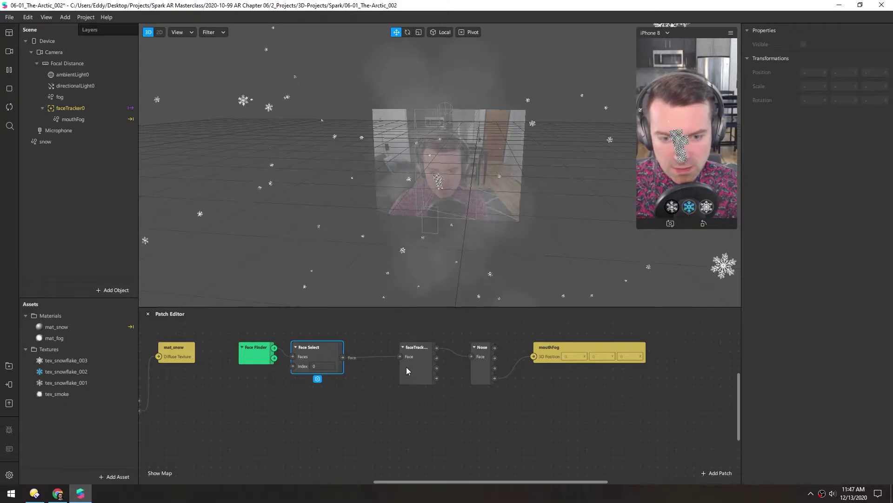
pyautogui.moveTo(406, 366); pyautogui.dragTo(366, 370)
pyautogui.hscroll(3, 389, 381)
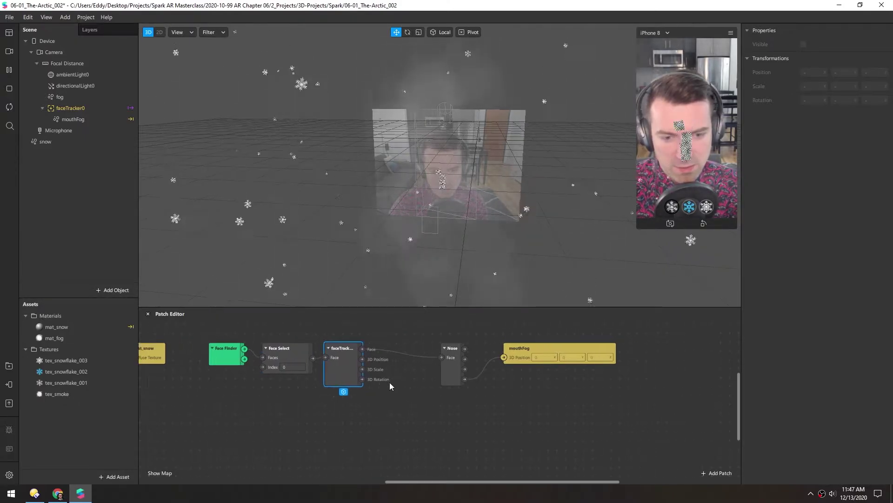
pyautogui.click(435, 369)
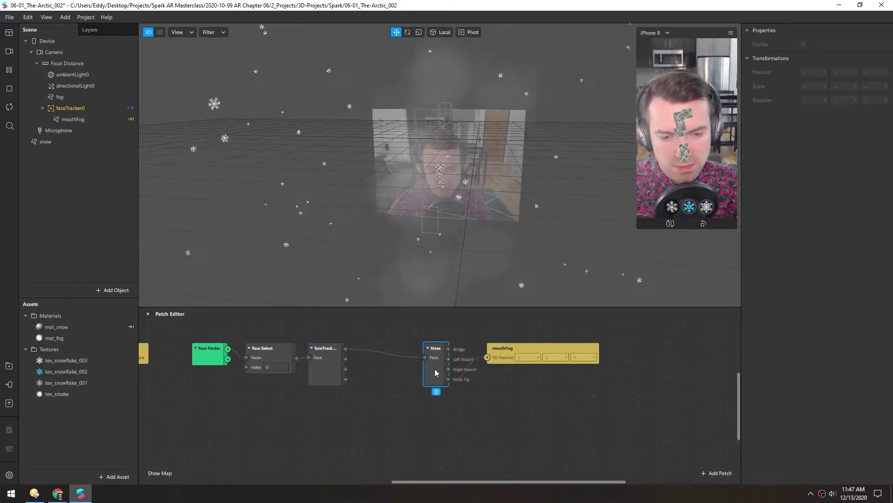
pyautogui.press('Delete')
# - Add a Mouth patch wired from faceTracker and move mouthFog's patch further right
pyautogui.moveTo(388, 371); pyautogui.dragTo(389, 371)
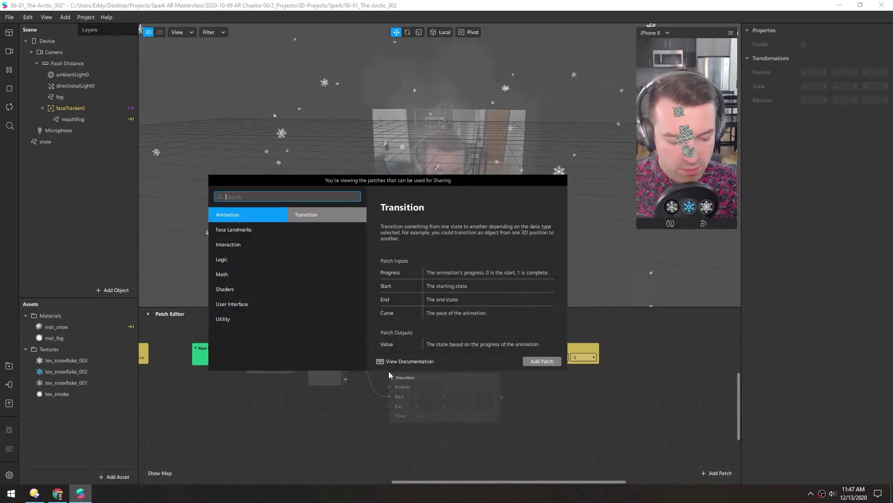
pyautogui.write('mouth')
pyautogui.press('Return')
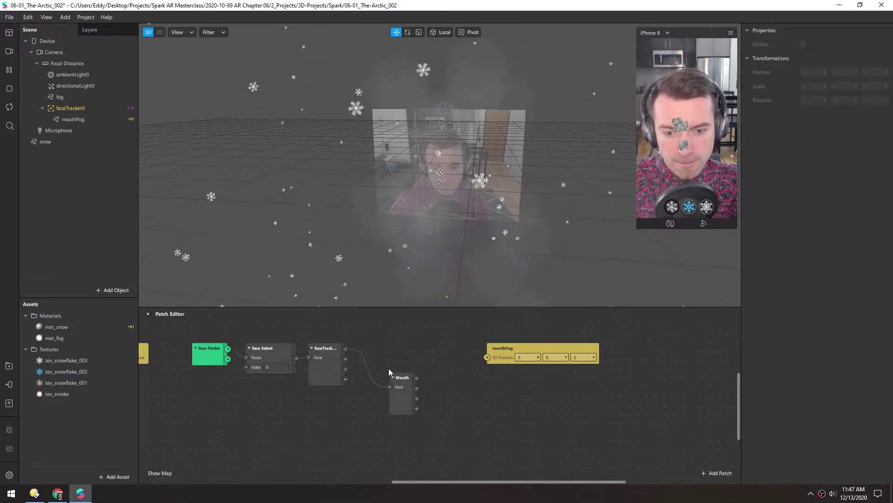
pyautogui.moveTo(384, 377); pyautogui.dragTo(366, 369)
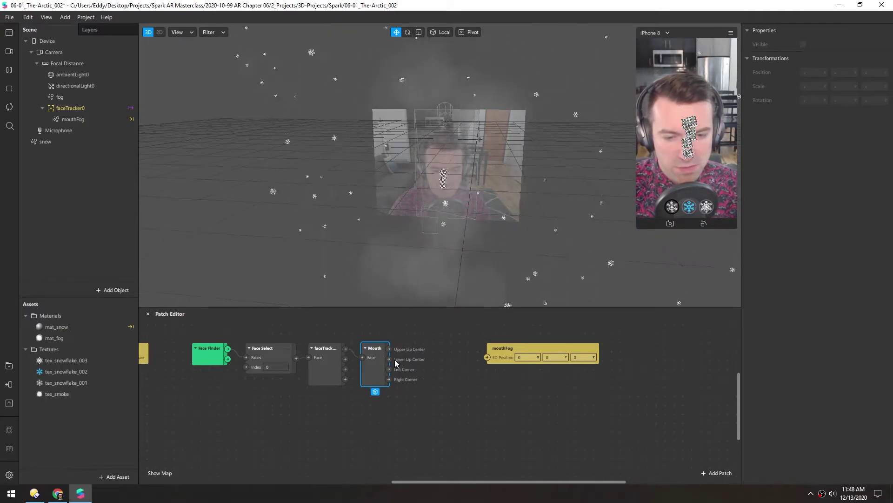
pyautogui.moveTo(535, 349); pyautogui.dragTo(651, 349)
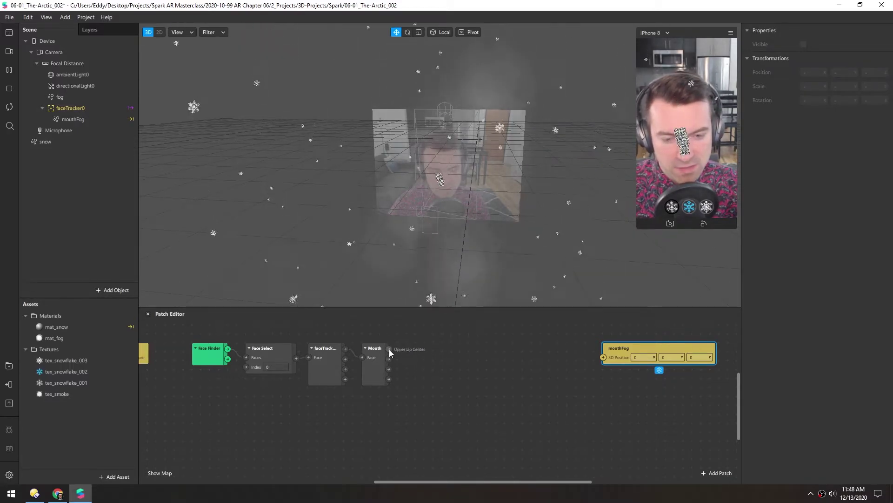
# - Wire Mouth's Upper Lip Center into an Add patch, then a Divide with Second Value 2
pyautogui.moveTo(390, 350); pyautogui.dragTo(425, 350)
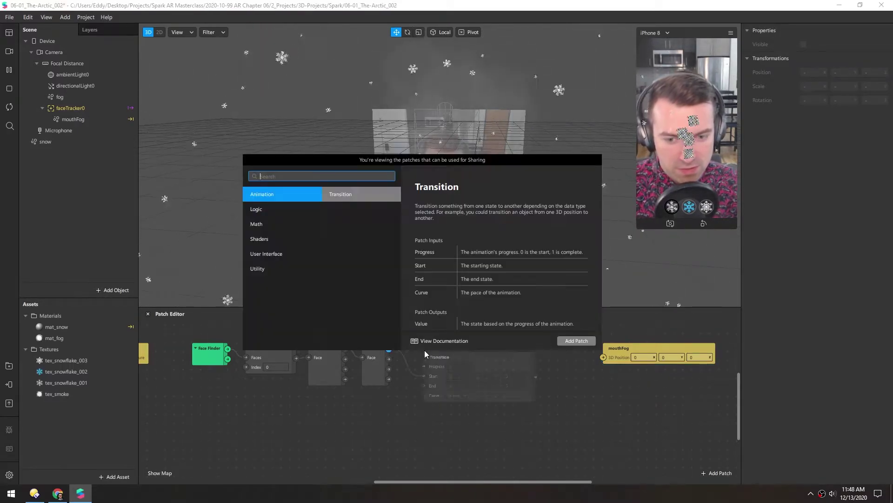
pyautogui.write('add')
pyautogui.press('Return')
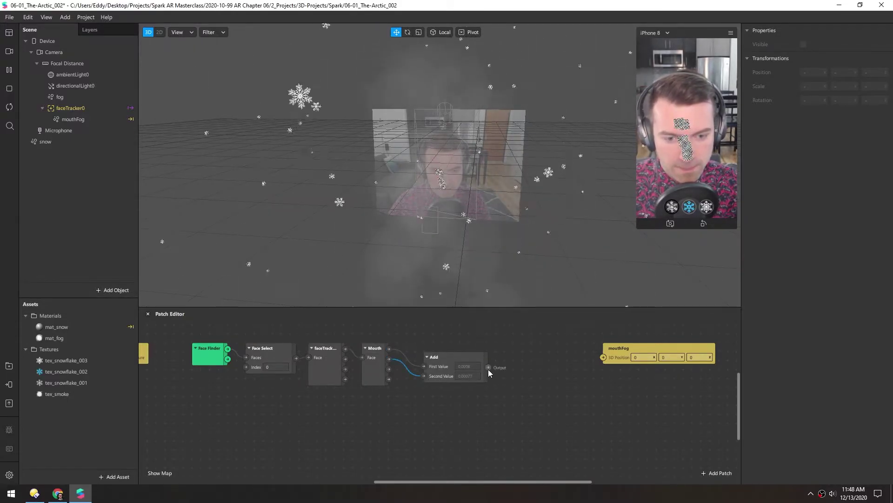
pyautogui.moveTo(488, 369); pyautogui.dragTo(527, 376)
pyautogui.write('div')
pyautogui.press('Return')
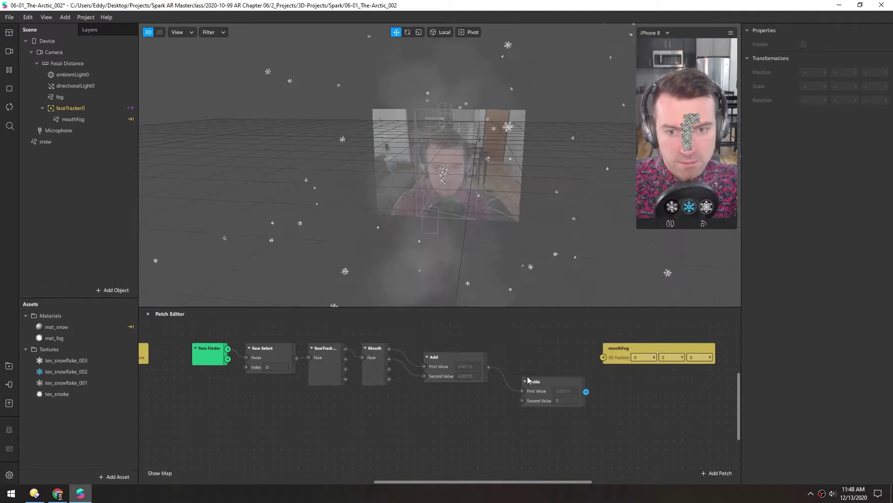
pyautogui.click(565, 400)
pyautogui.write('2')
pyautogui.press('Return')
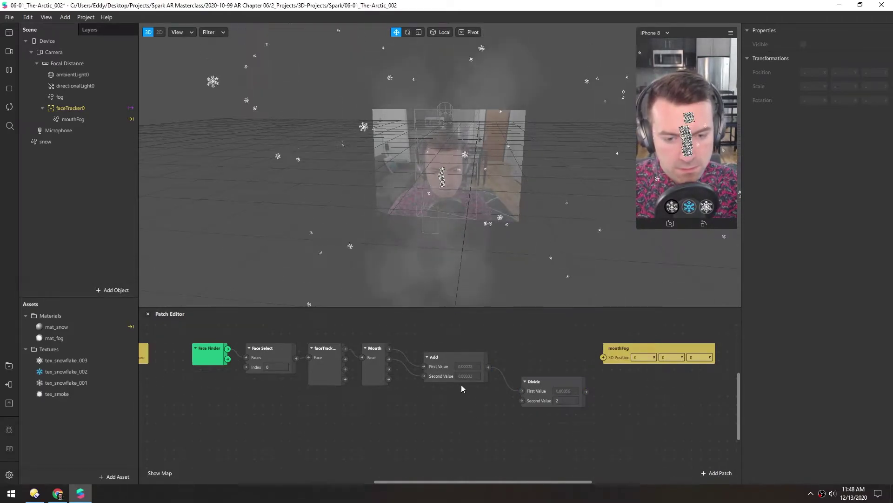
# - Line up the Add, Divide and mouthFog patches beside the Mouth patch
pyautogui.moveTo(435, 357); pyautogui.dragTo(418, 348)
pyautogui.moveTo(532, 375); pyautogui.dragTo(497, 342)
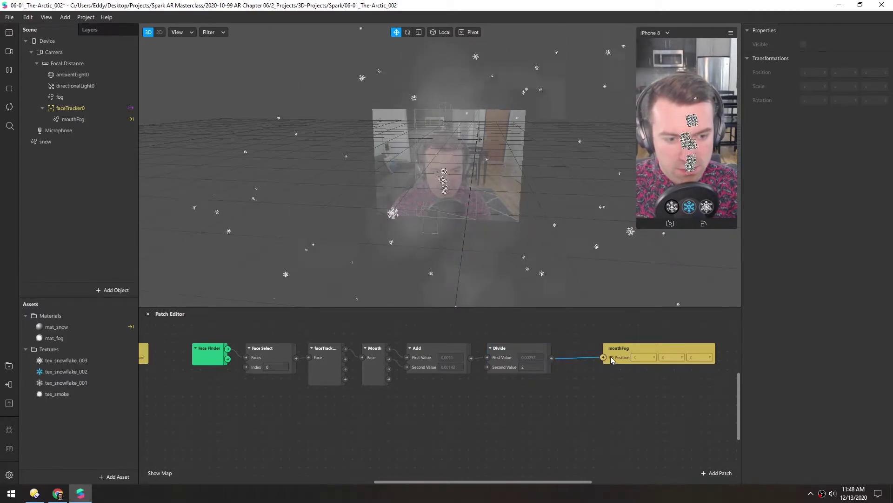
pyautogui.moveTo(610, 356); pyautogui.dragTo(576, 353)
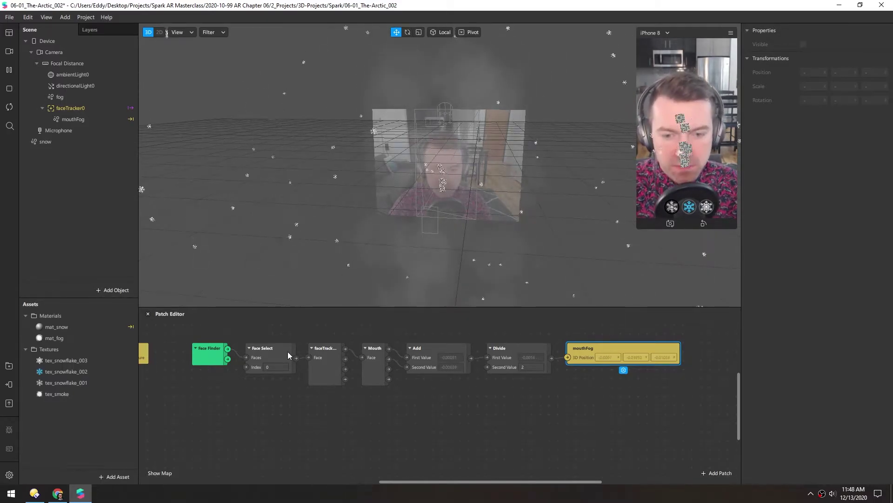
# - Inspect the live Upper Lip Center value and the Divide patch
pyautogui.click(390, 349)
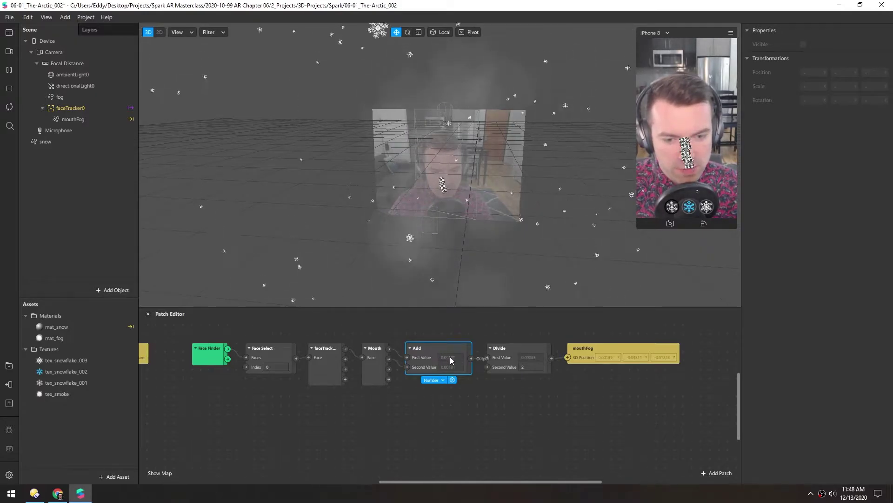
pyautogui.click(367, 339)
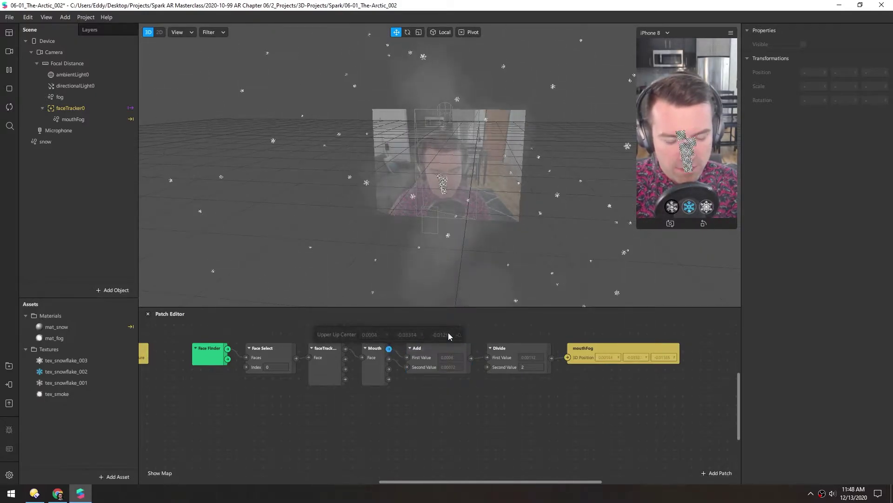
pyautogui.click(512, 349)
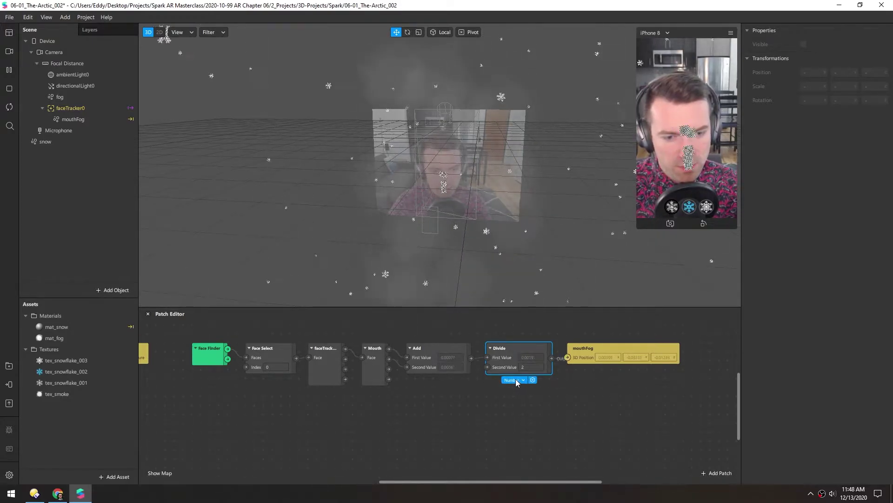
pyautogui.click(378, 342)
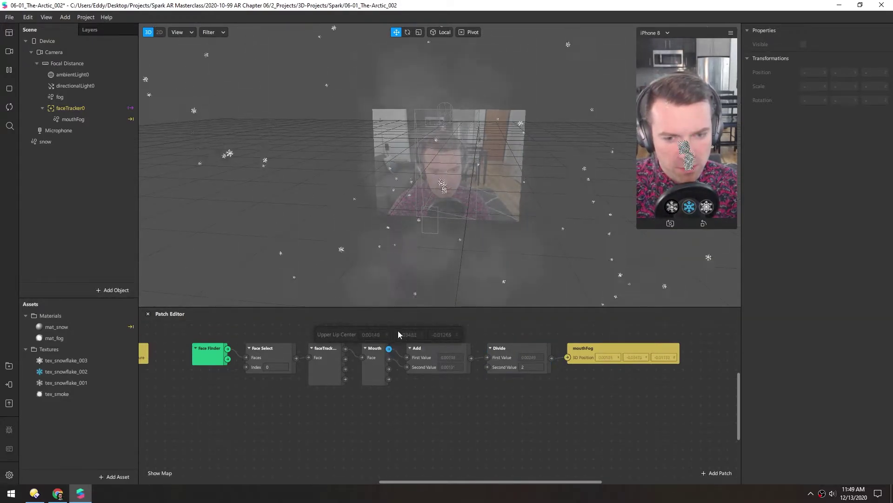
# - Switch the Add patch to Vector 2 values, then back to Number
pyautogui.click(434, 347)
pyautogui.click(432, 380)
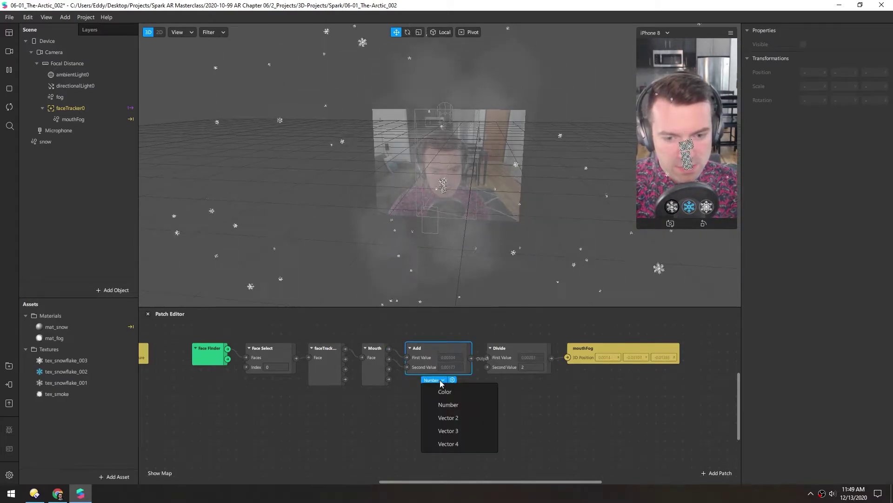
pyautogui.click(454, 419)
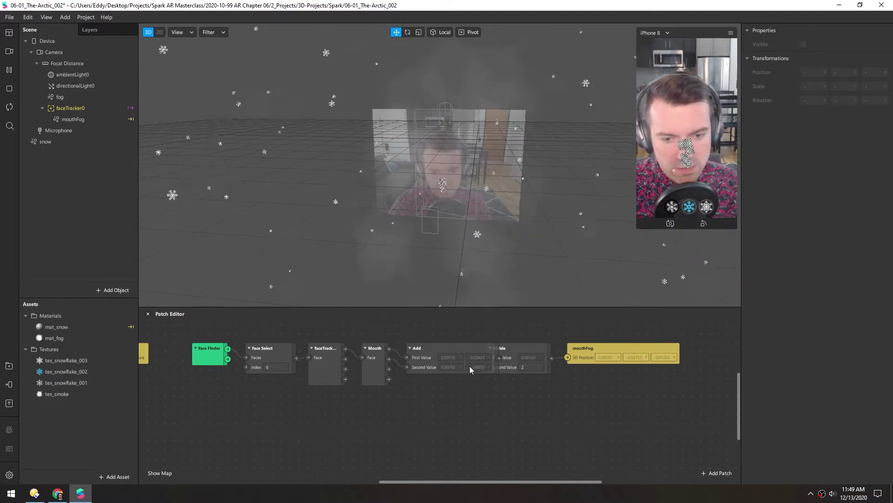
pyautogui.click(428, 348)
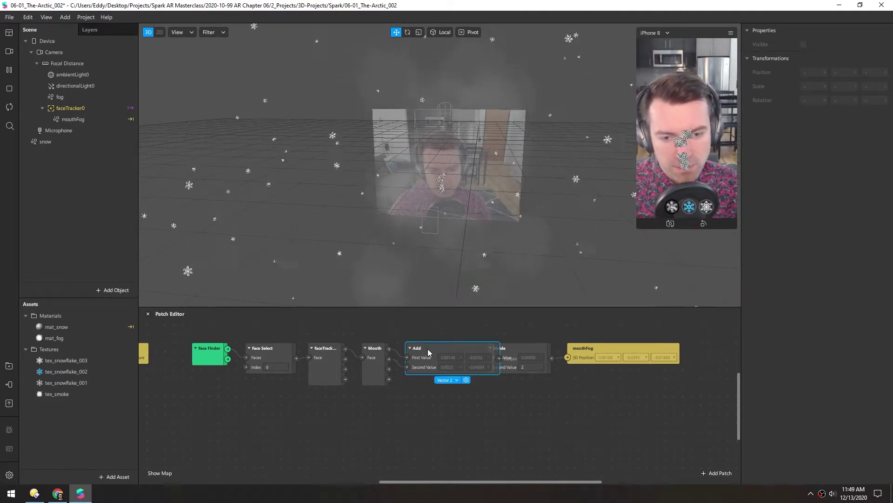
pyautogui.click(442, 380)
pyautogui.click(454, 405)
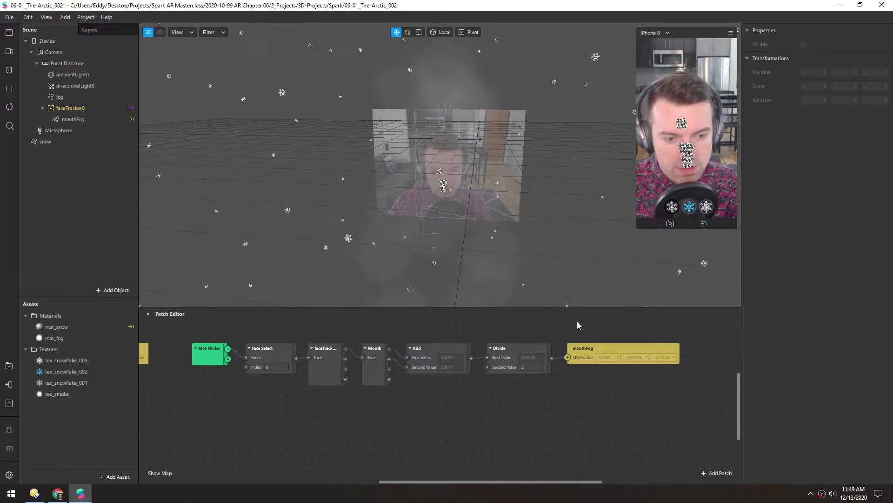
# - Set mouthFog's emitter spray angle Z from 10 to 0
pyautogui.click(442, 201)
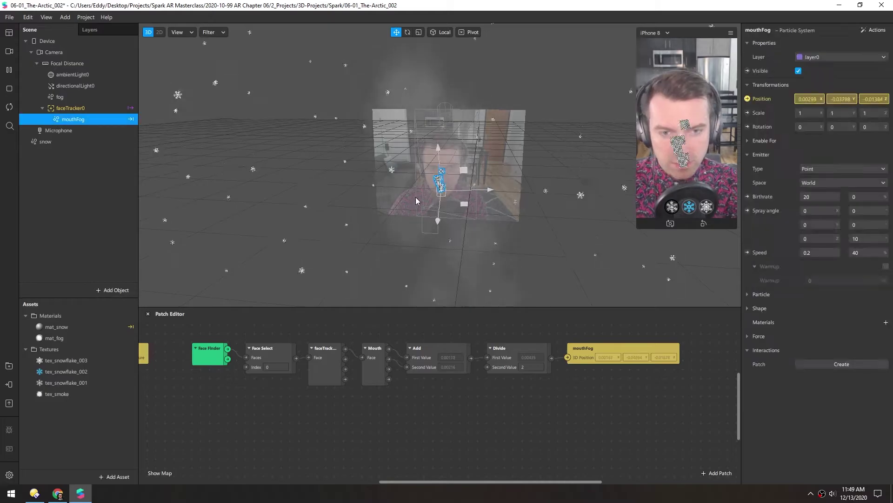
pyautogui.scroll(5, 441, 201)
pyautogui.moveTo(419, 196); pyautogui.dragTo(335, 177)
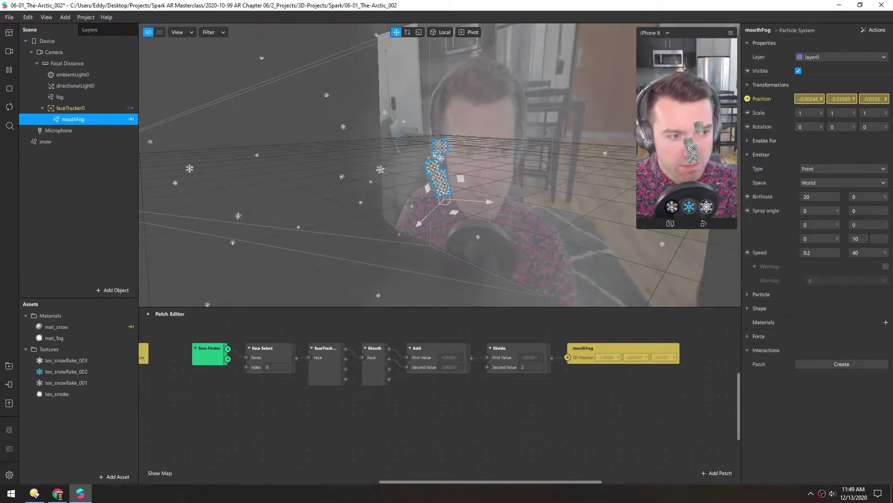
pyautogui.click(867, 238)
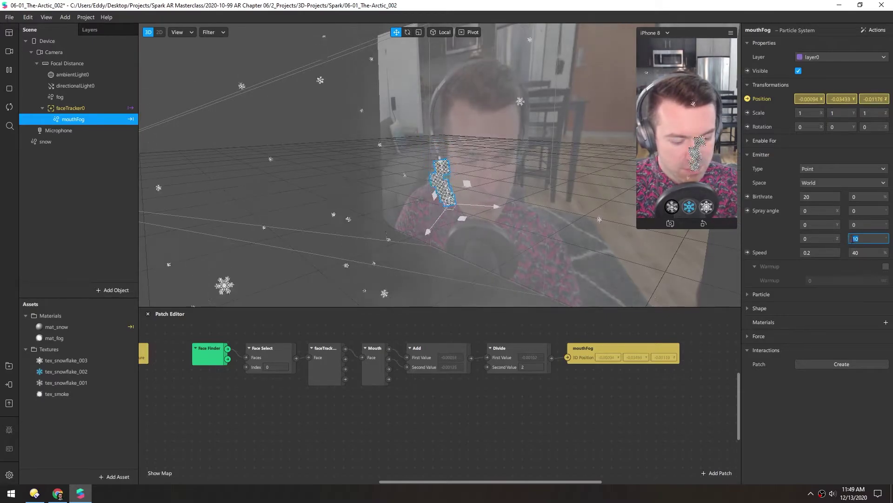
pyautogui.write('0')
pyautogui.press('Return')
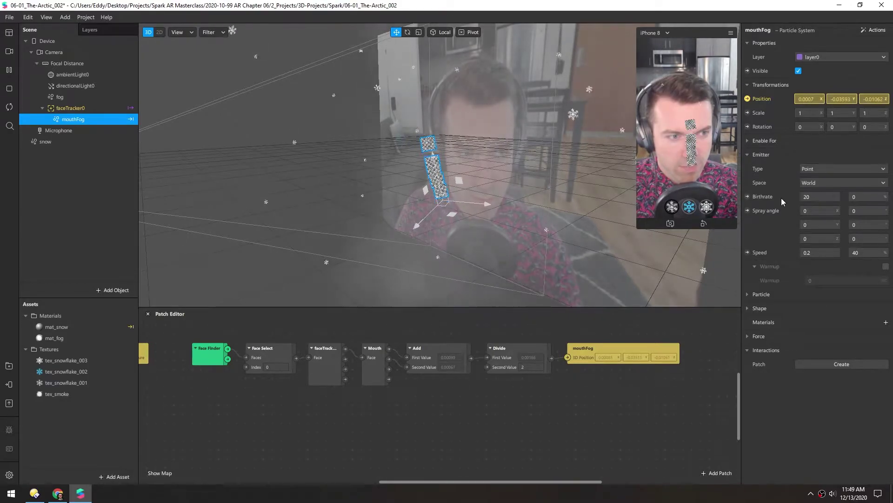
# - Set mouthFog's spray angle X to -90
pyautogui.click(814, 210)
pyautogui.write('90')
pyautogui.press('Return')
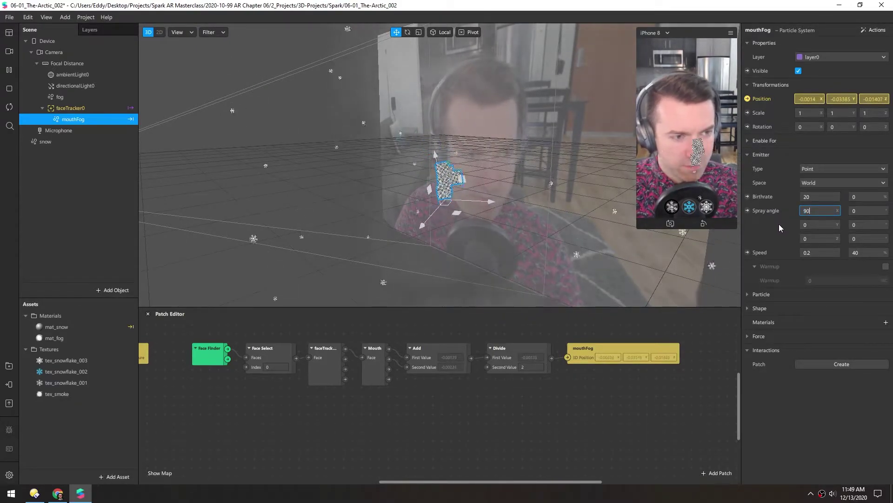
pyautogui.write('-90')
pyautogui.press('Return')
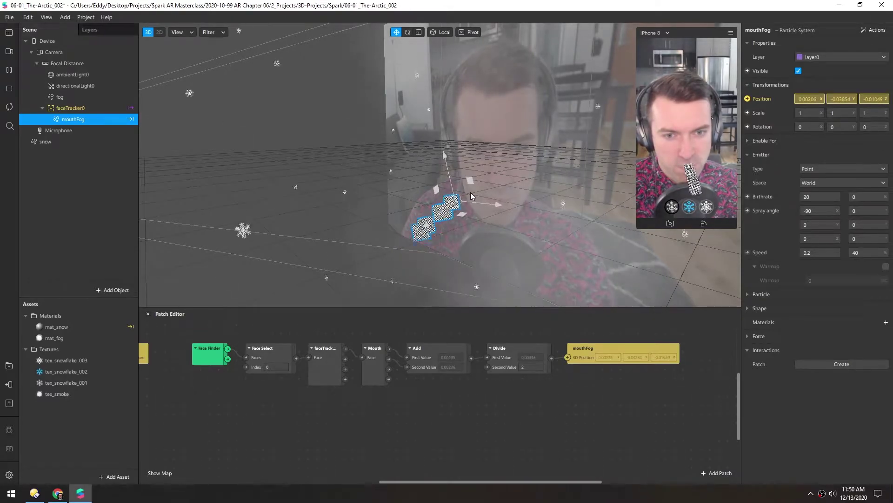
pyautogui.click(61, 108)
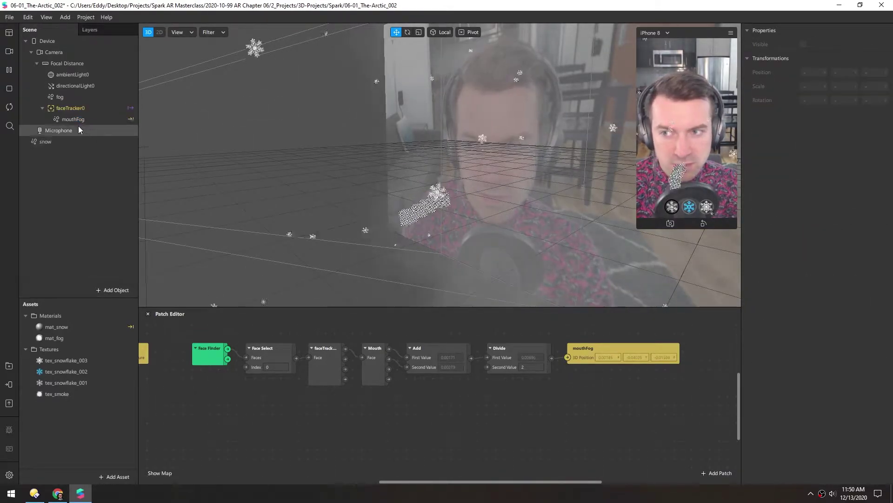
# - Add a null object named mouthFogNull under faceTracker0 and nest mouthFog inside it
pyautogui.rightClick(61, 108)
pyautogui.moveTo(72, 113)
pyautogui.click(175, 172)
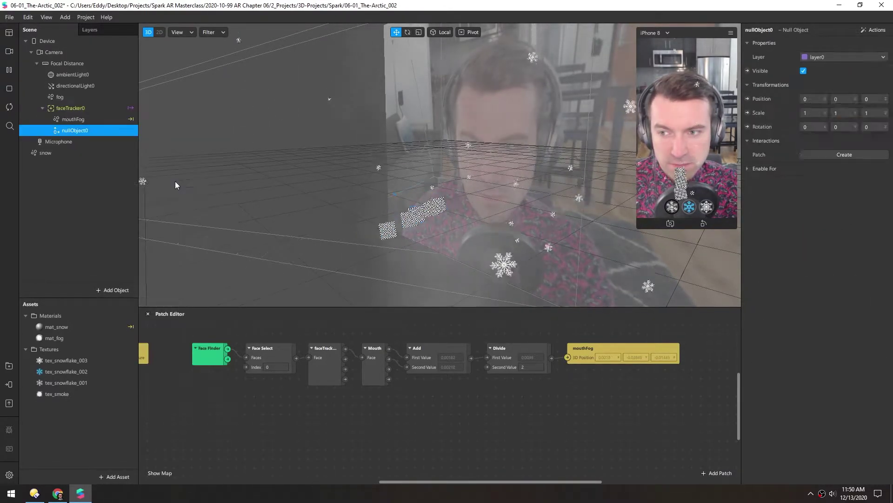
pyautogui.doubleClick(77, 130)
pyautogui.write('mou')
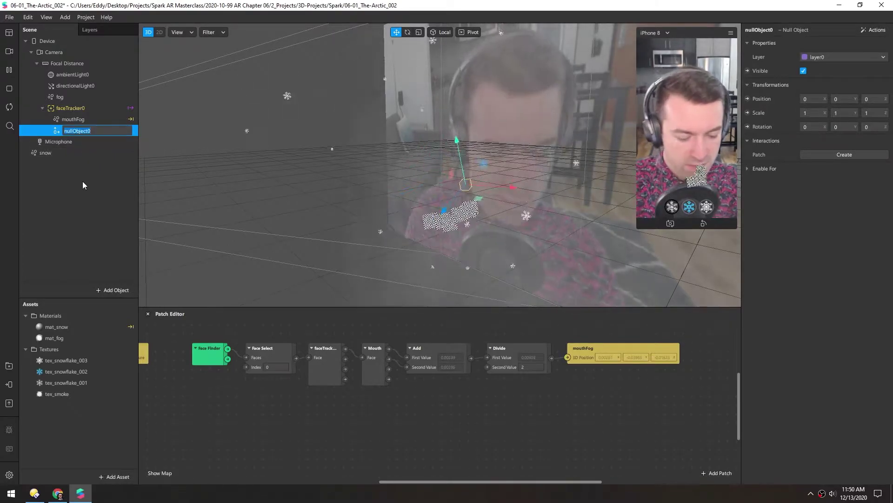
pyautogui.write('thFogNull')
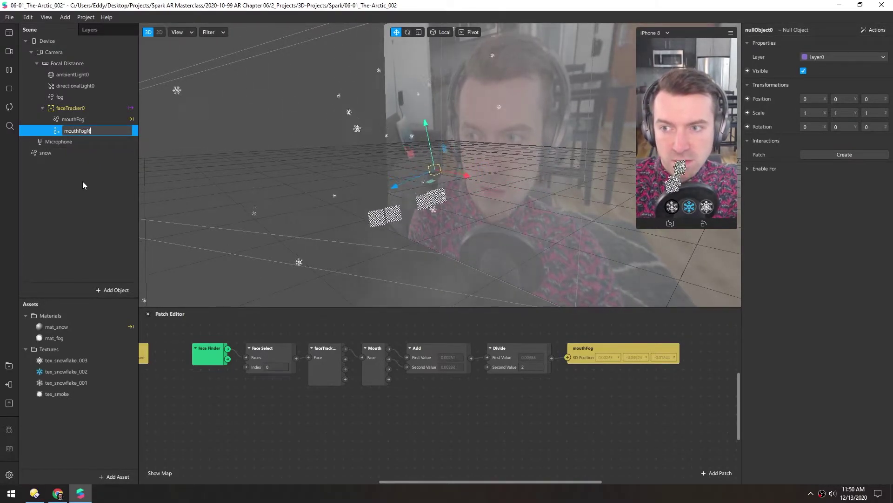
pyautogui.press('Return')
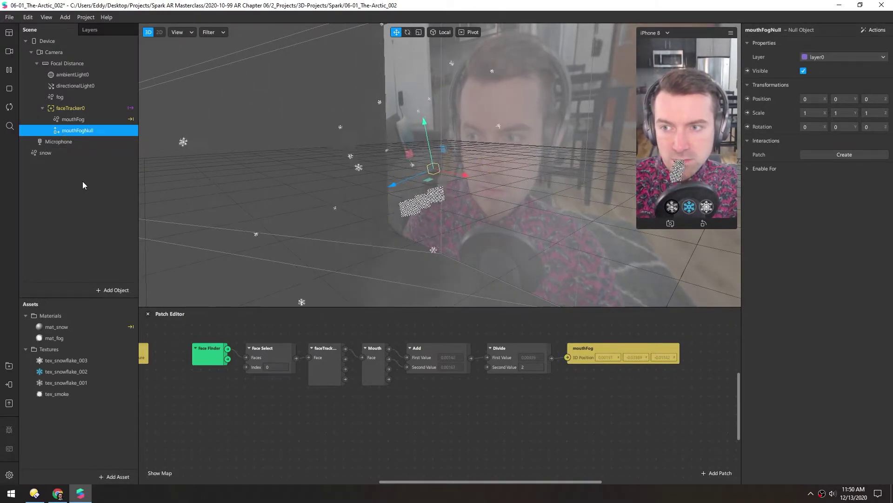
pyautogui.click(71, 120)
pyautogui.moveTo(70, 120); pyautogui.dragTo(80, 131)
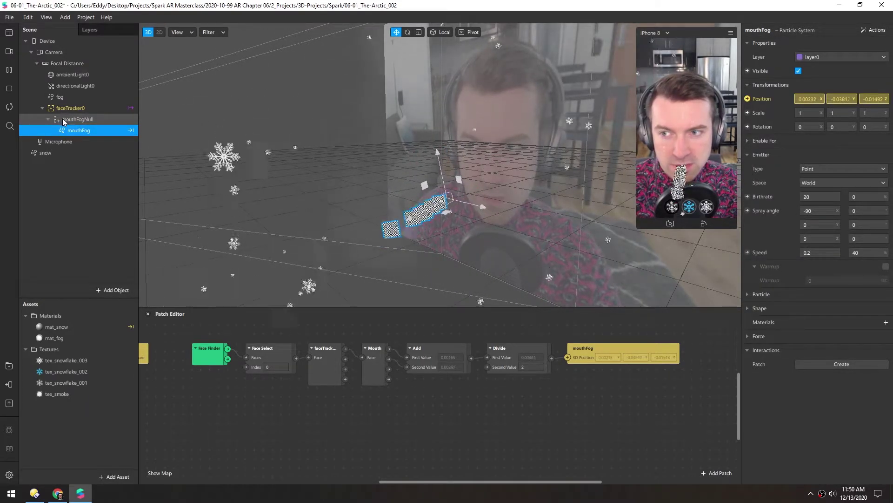
# - Drive mouthFogNull's 3D Position from Divide and delete mouthFog's old position patch
pyautogui.click(71, 120)
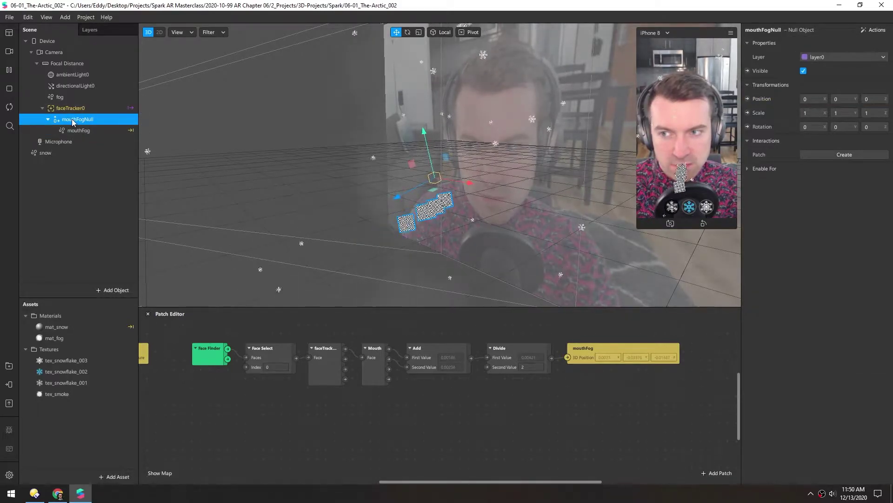
pyautogui.click(749, 100)
pyautogui.moveTo(469, 409); pyautogui.dragTo(599, 378)
pyautogui.moveTo(553, 358); pyautogui.dragTo(579, 347)
pyautogui.click(580, 348)
pyautogui.press('Delete')
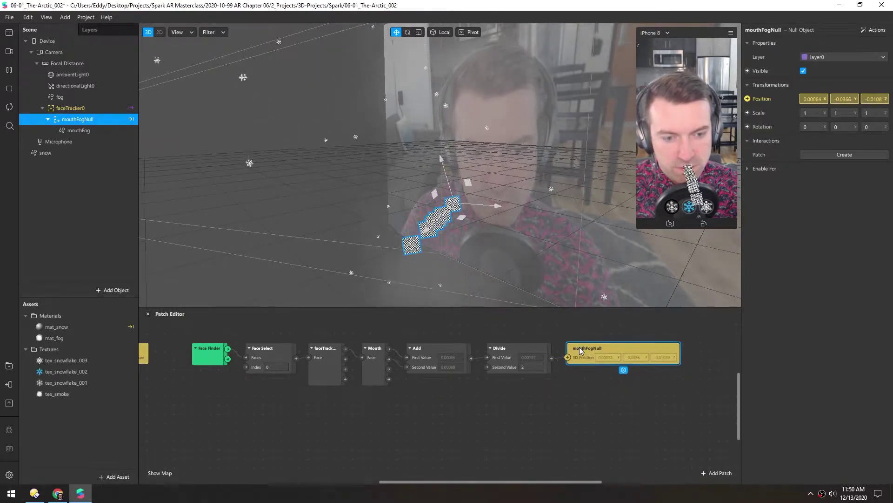
# - Set mouthFog's local Position Z to -0.02
pyautogui.click(73, 130)
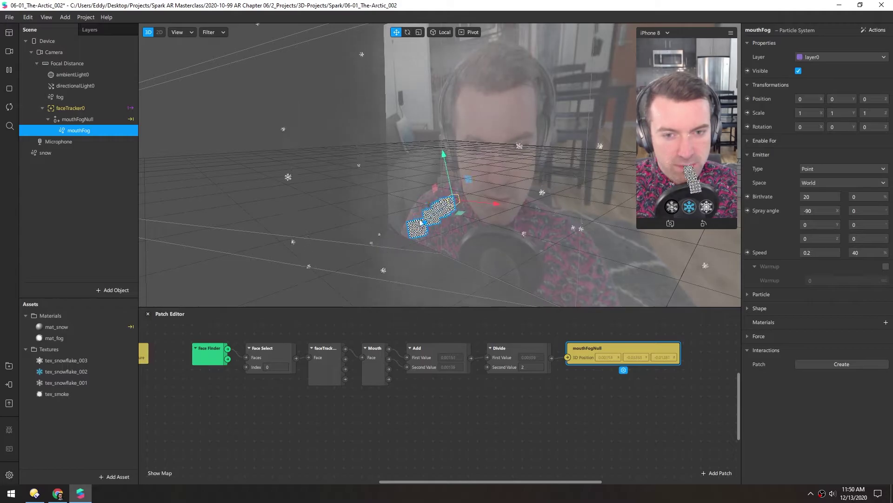
pyautogui.click(862, 99)
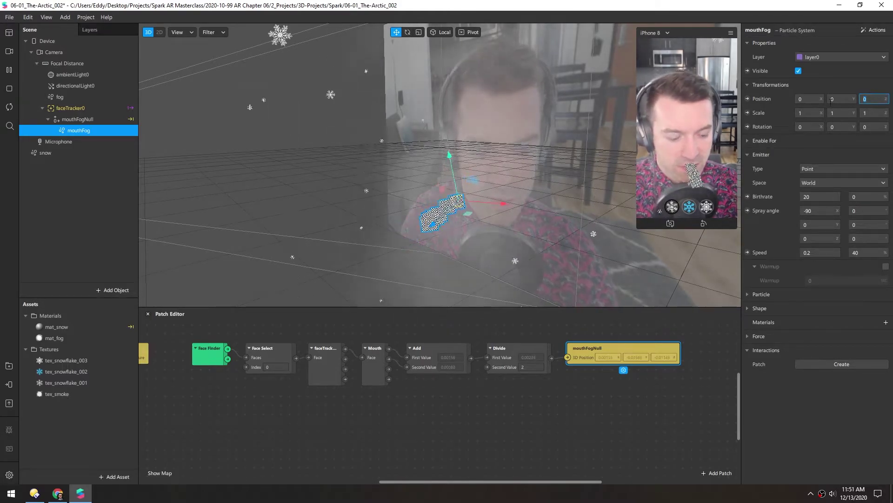
pyautogui.write('-0')
pyautogui.write('.')
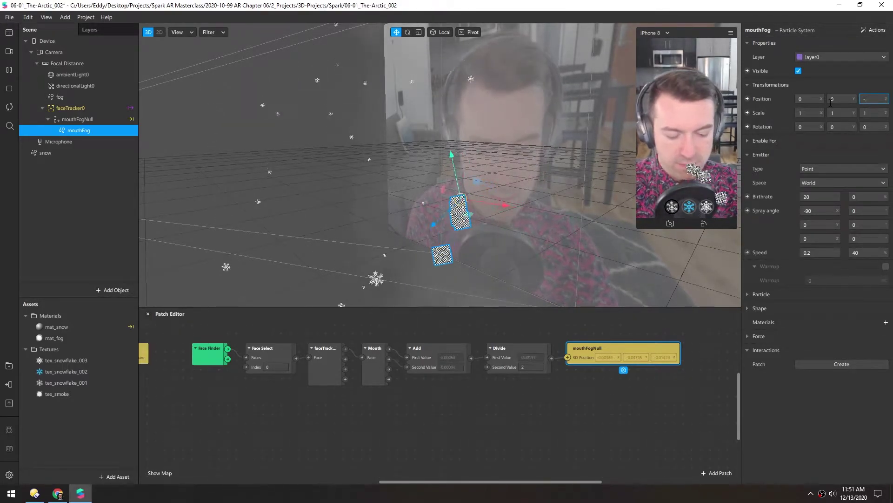
pyautogui.write('02')
pyautogui.press('Return')
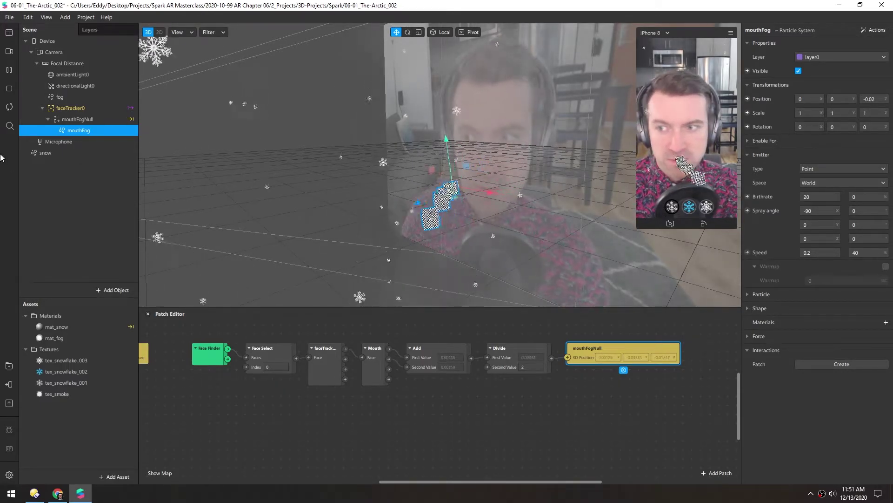
pyautogui.click(57, 120)
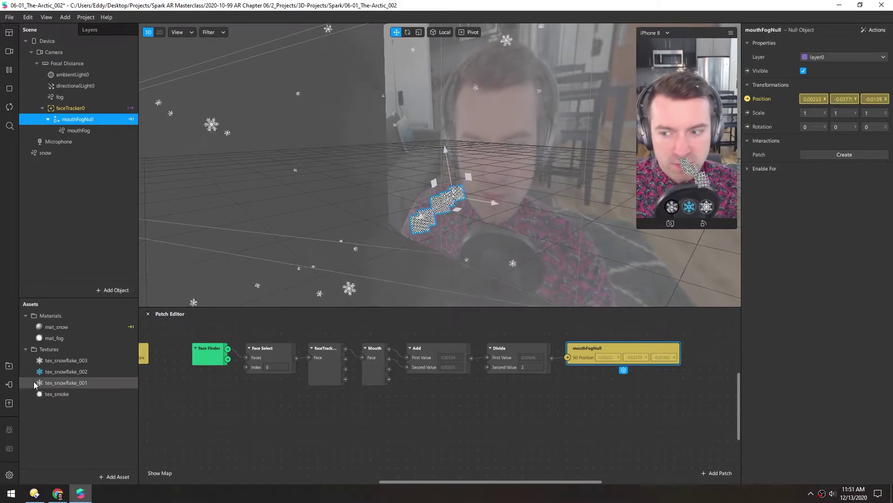
# - Duplicate the mat_fog material and rename the copy to mat_mouthFog
pyautogui.click(38, 339)
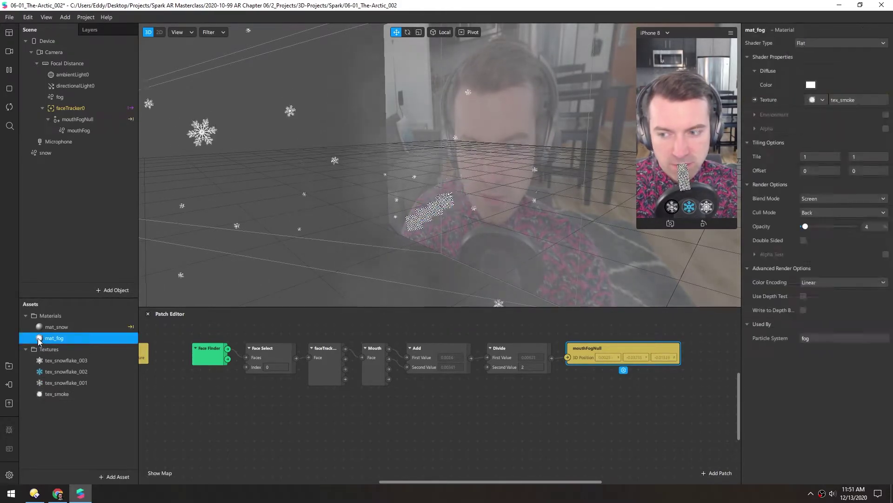
pyautogui.hotkey('ctrl', 'd')
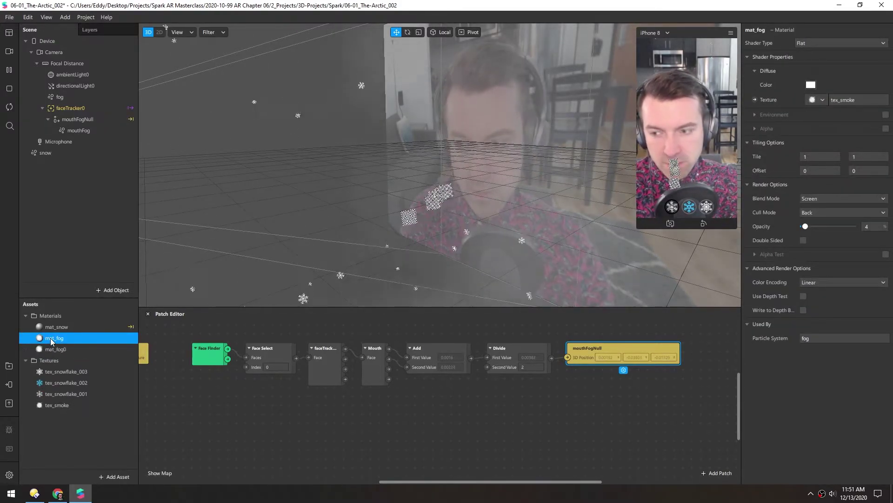
pyautogui.click(65, 350)
pyautogui.click(67, 351)
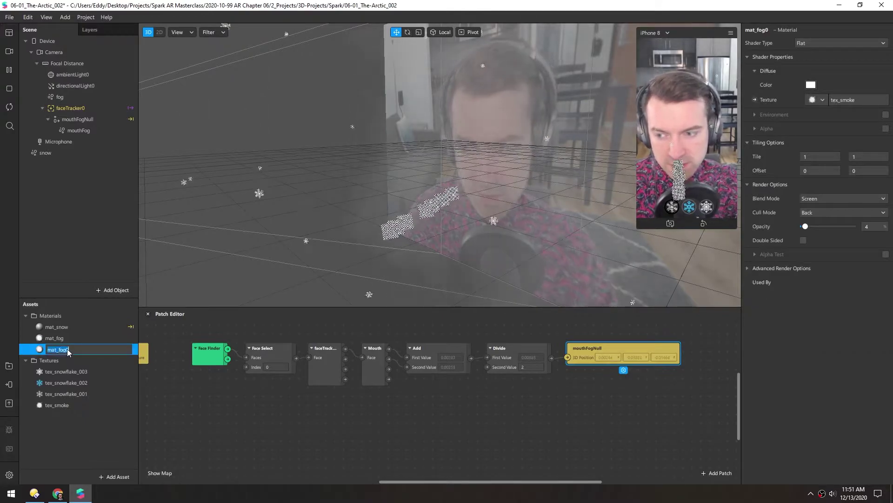
pyautogui.click(83, 353)
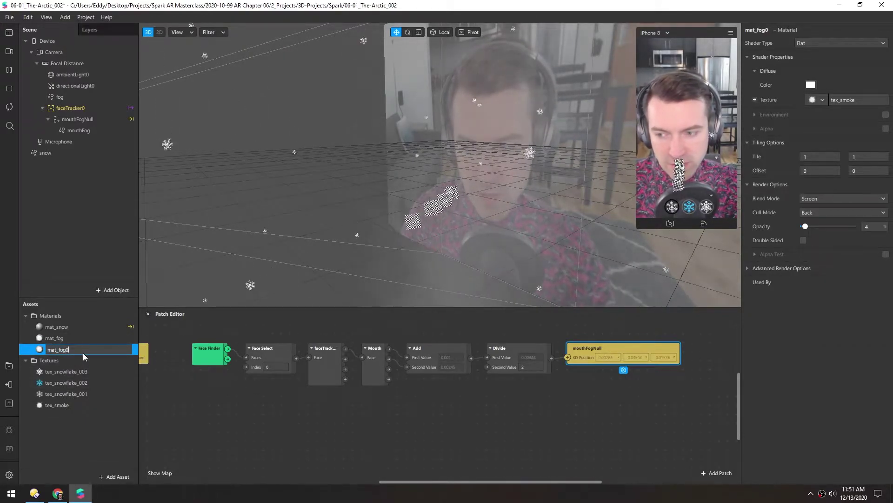
pyautogui.press('BackSpace')
pyautogui.press('BackSpace')
pyautogui.press('BackSpace')
pyautogui.press('BackSpace')
pyautogui.write('mouthFog')
pyautogui.press('Return')
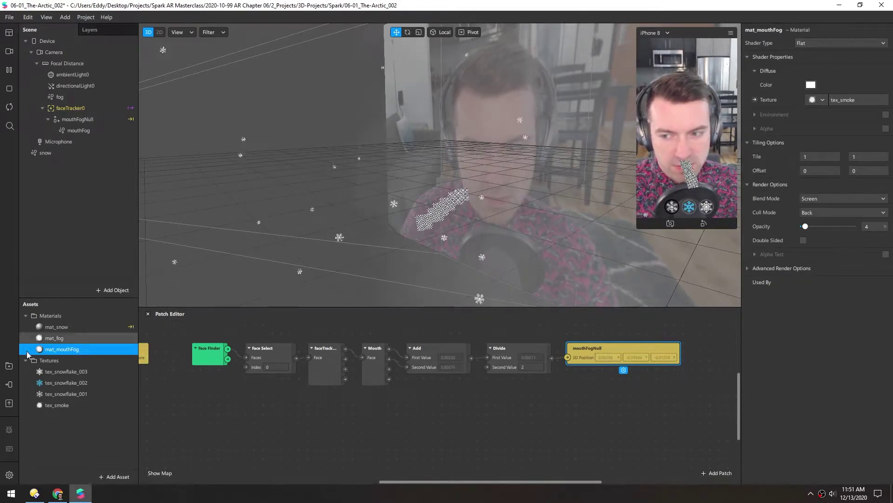
# - Assign mat_mouthFog to the mouthFog emitter and raise its opacity from 36 to 61
pyautogui.click(63, 130)
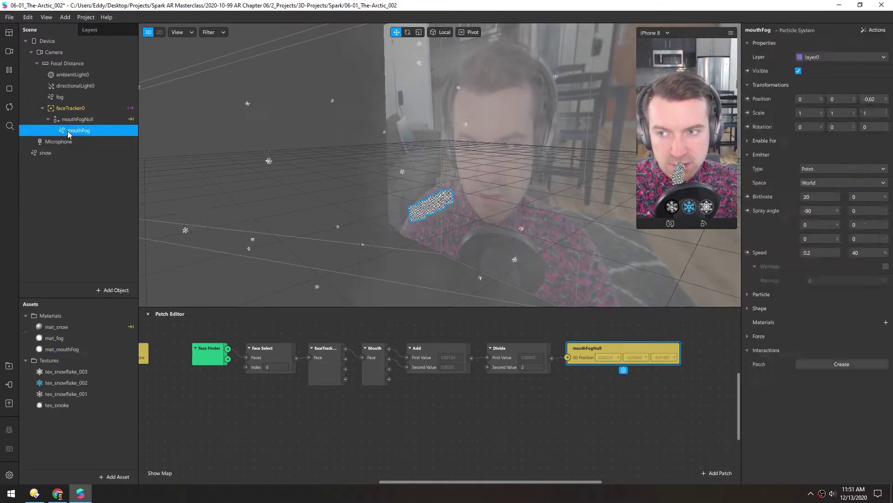
pyautogui.click(886, 322)
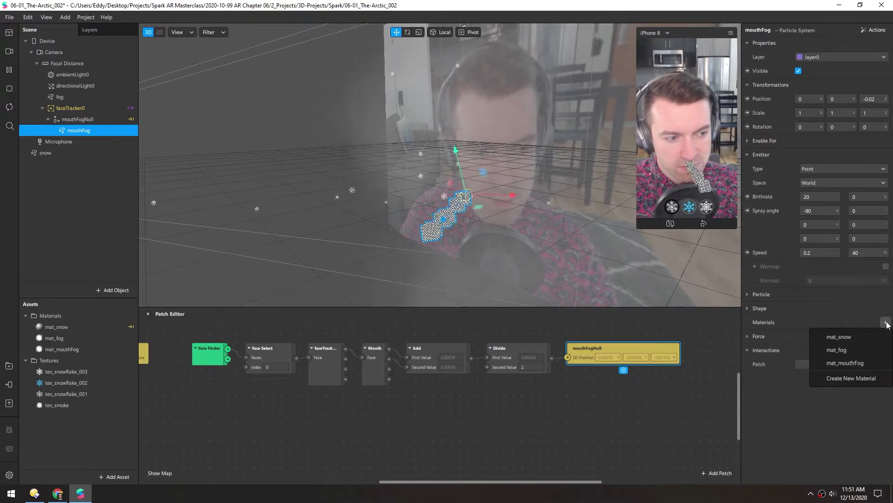
pyautogui.click(842, 363)
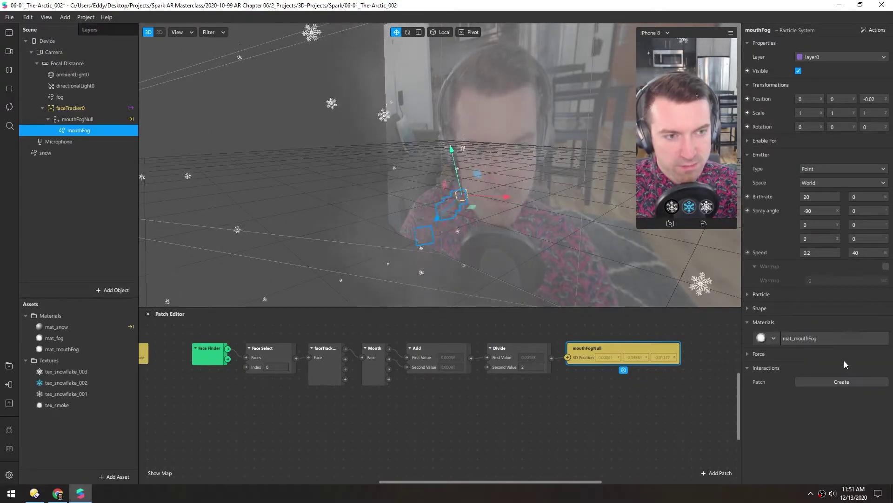
pyautogui.click(817, 337)
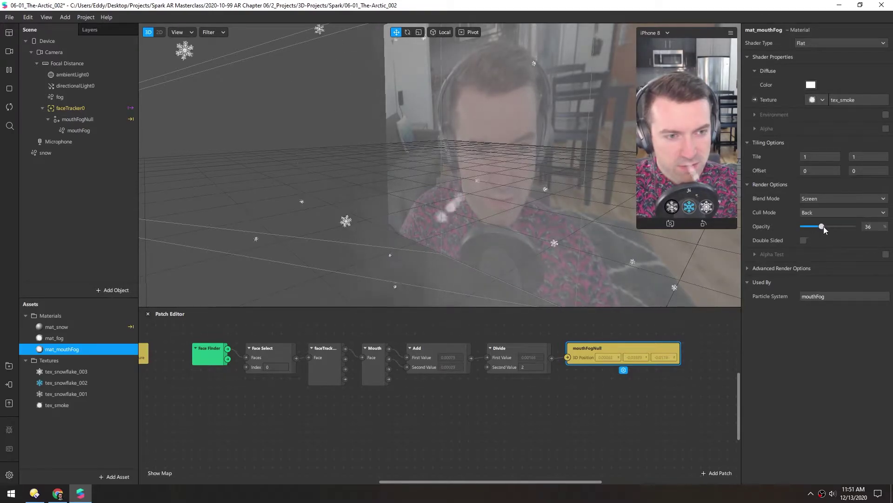
pyautogui.moveTo(823, 226); pyautogui.dragTo(835, 228)
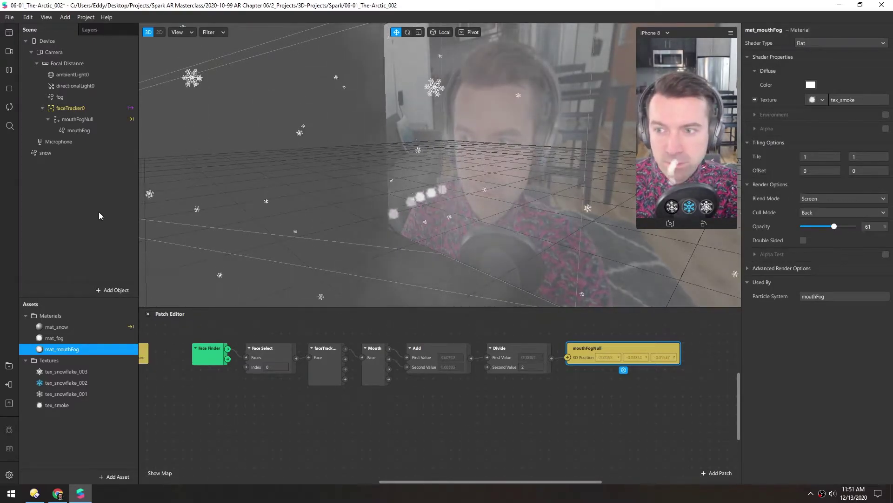
# - Cut the mouthFog emitter's speed variation from 40 to 20 and trial a base speed of 0.1 before re-editing it
pyautogui.click(61, 130)
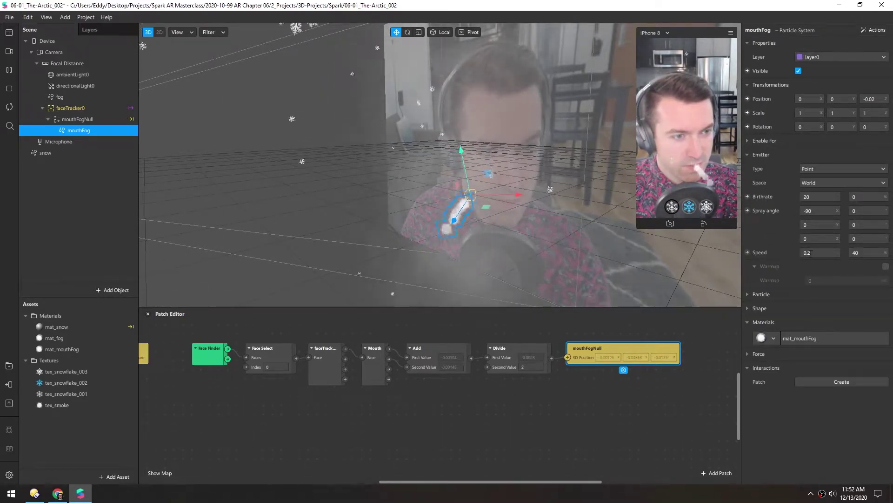
pyautogui.click(866, 253)
pyautogui.write('20')
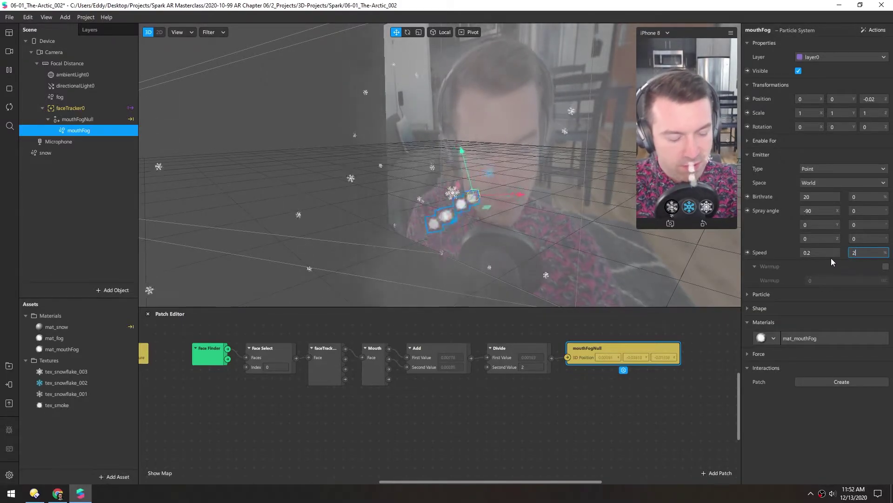
pyautogui.press('Return')
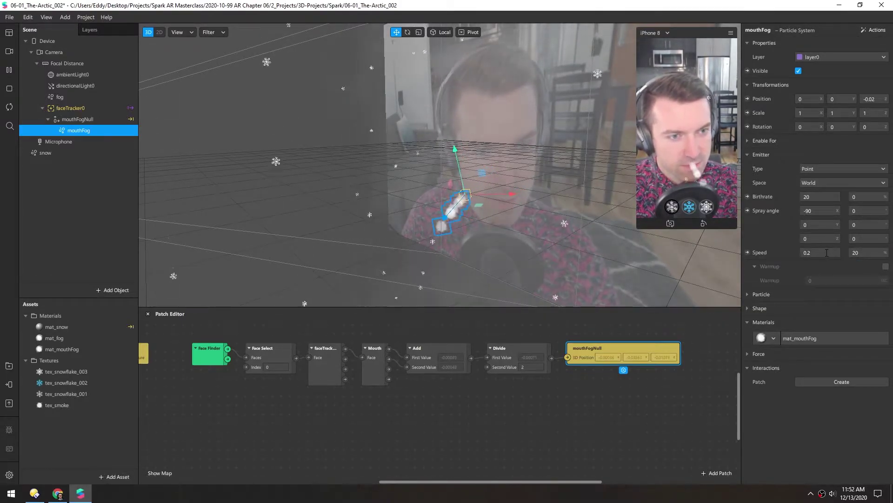
pyautogui.click(820, 252)
pyautogui.write('0.1')
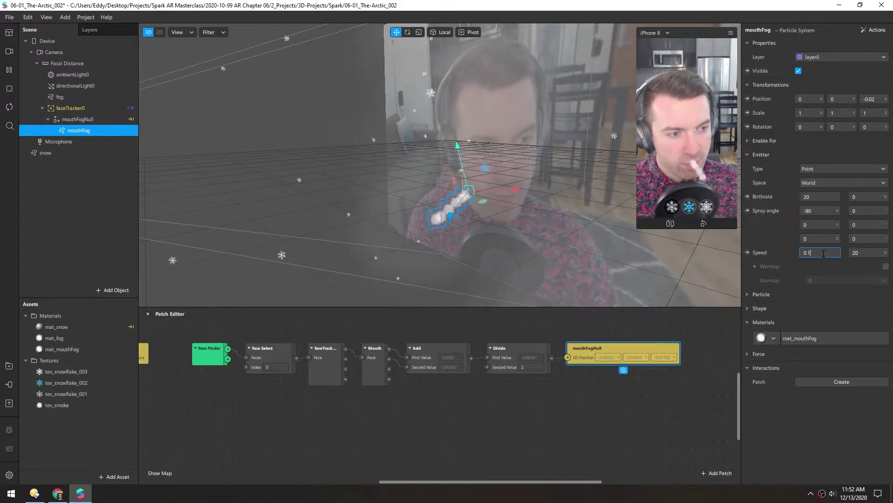
pyautogui.press('Return')
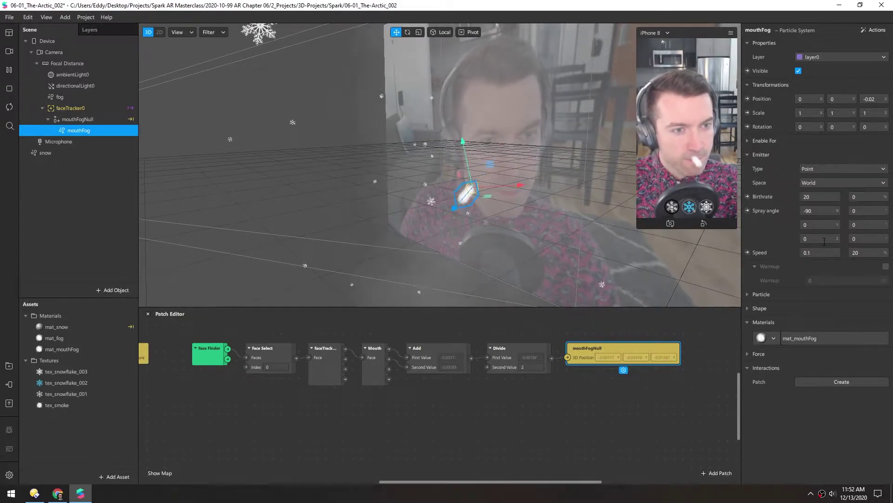
pyautogui.click(823, 251)
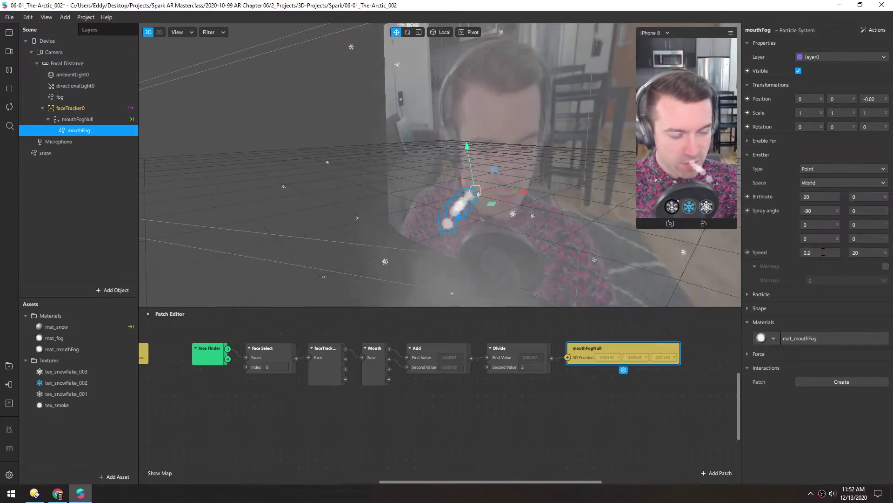
# - Enable Acceleration under Force and set its Y strength to 0.1 after trying -1
pyautogui.click(747, 354)
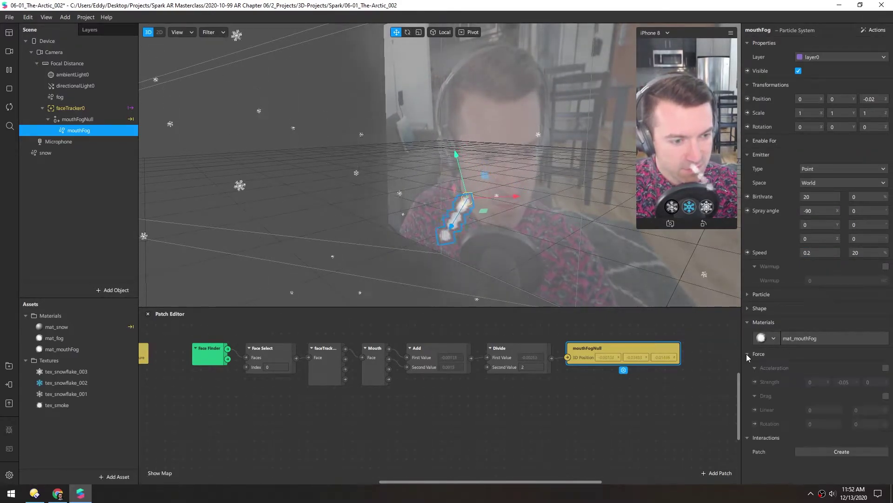
pyautogui.click(886, 368)
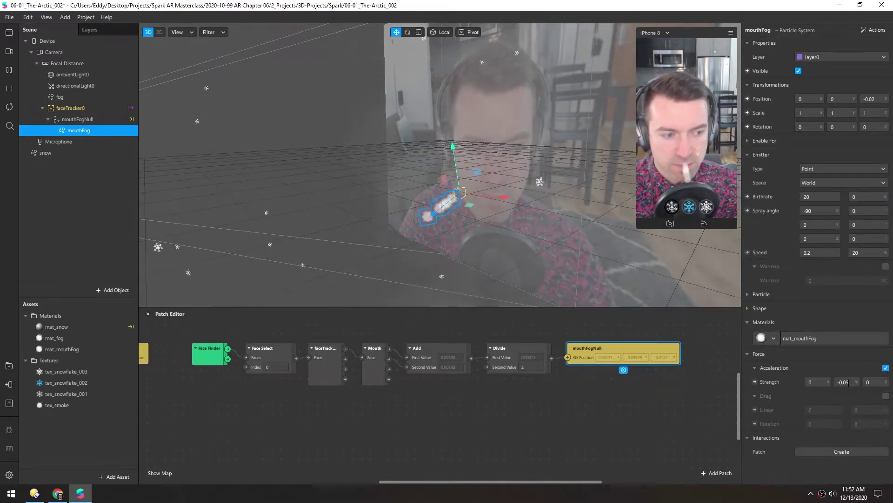
pyautogui.doubleClick(841, 382)
pyautogui.write('-1')
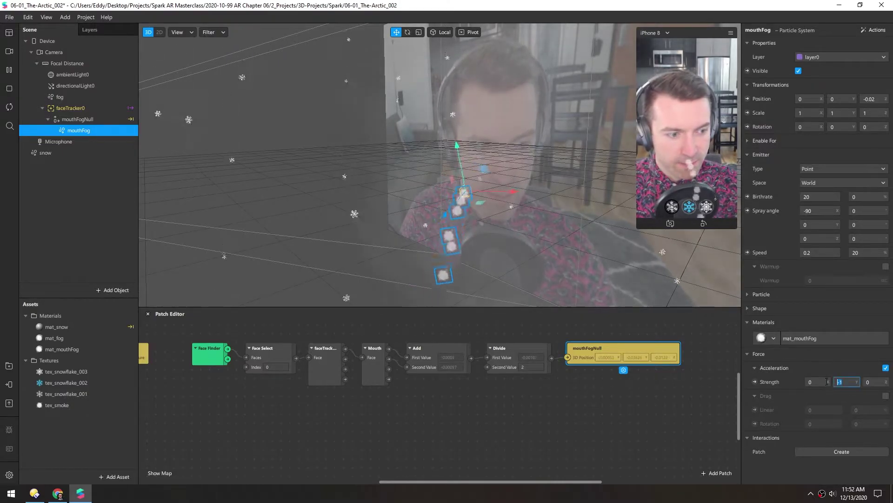
pyautogui.press('BackSpace')
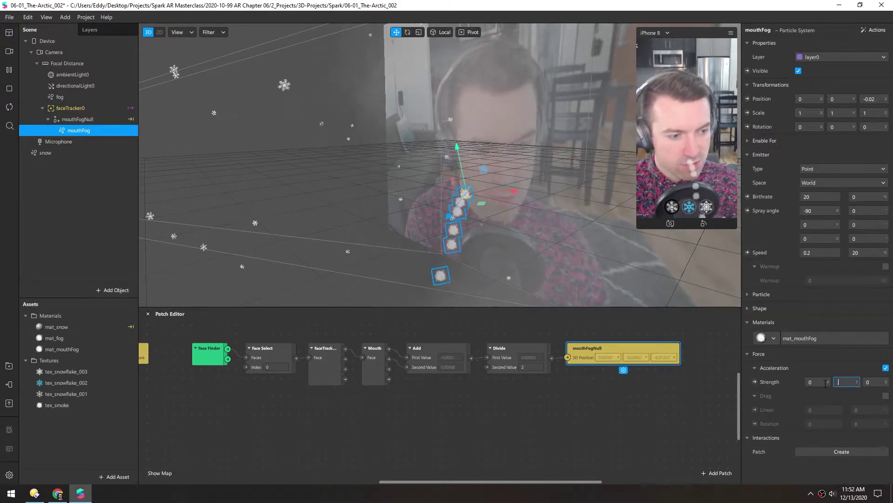
pyautogui.write('0.1')
pyautogui.press('Return')
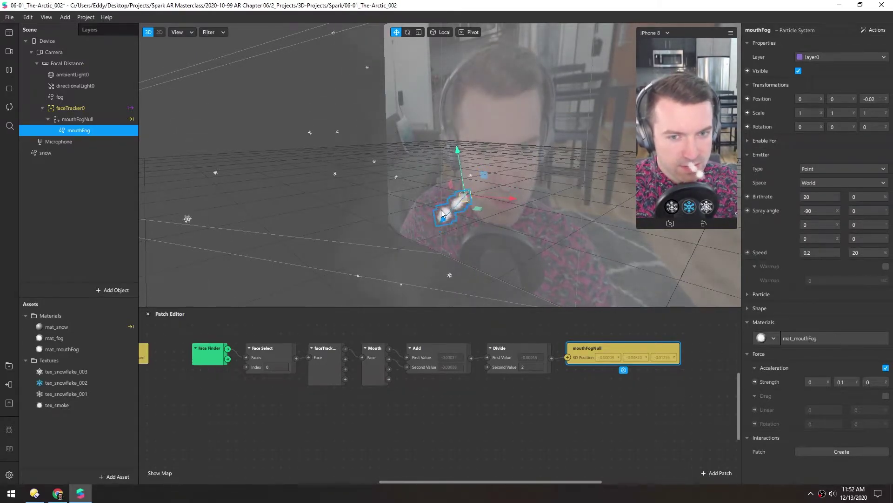
pyautogui.click(747, 294)
# - Set the particle lifespan to 5 seconds and orbit the view to see the fog trail
pyautogui.click(806, 322)
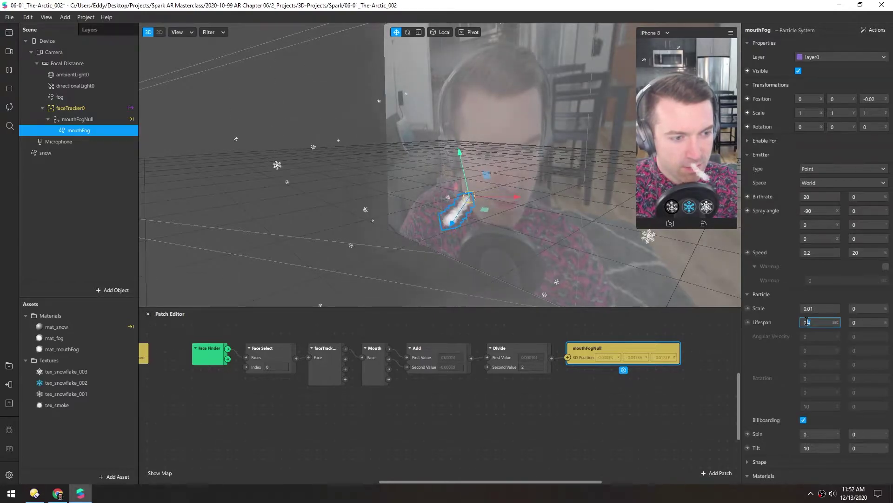
pyautogui.write('5')
pyautogui.press('Return')
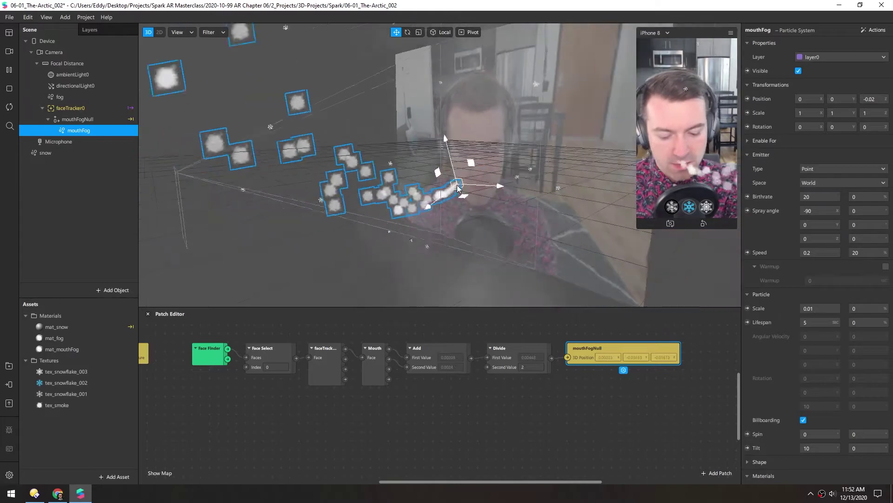
pyautogui.moveTo(471, 182); pyautogui.dragTo(435, 189)
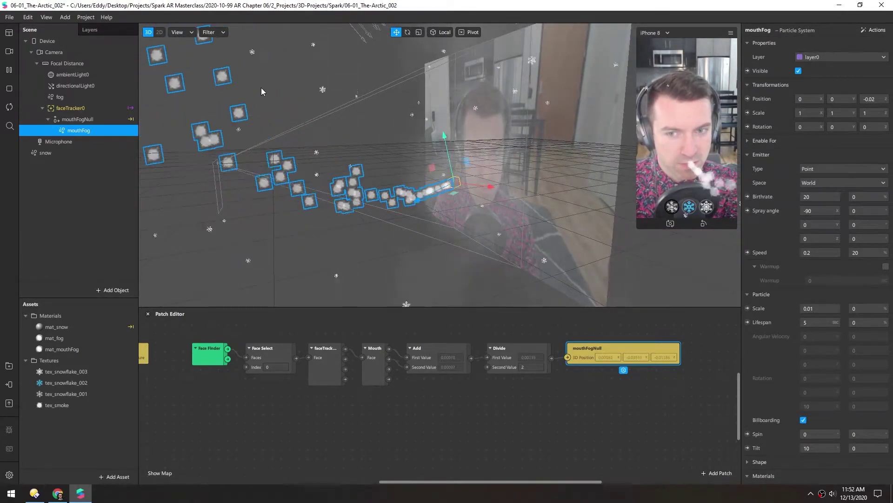
pyautogui.moveTo(466, 161); pyautogui.dragTo(532, 175)
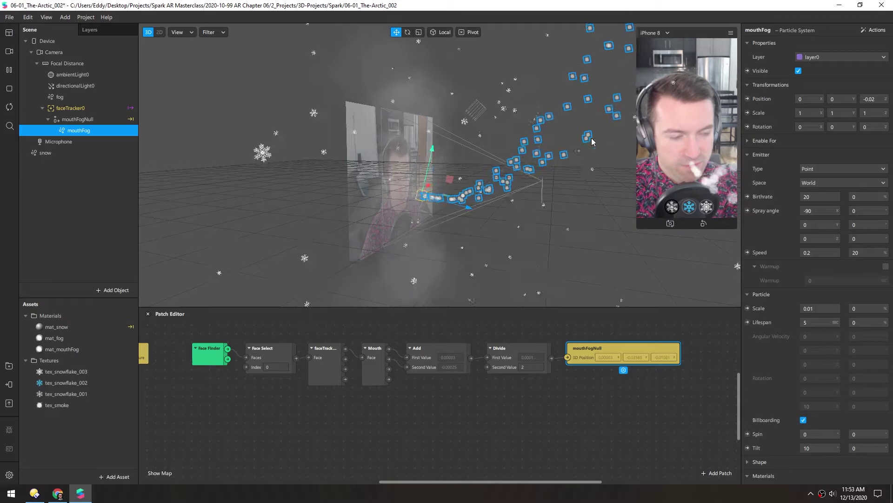
# - Enable Drag on the fog particles with linear drag 0.5, then 1
pyautogui.scroll(-3, 766, 279)
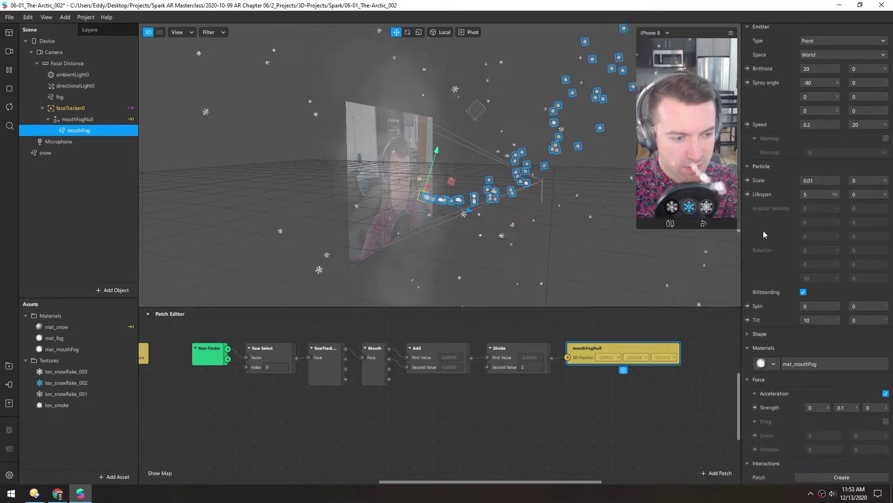
pyautogui.click(885, 421)
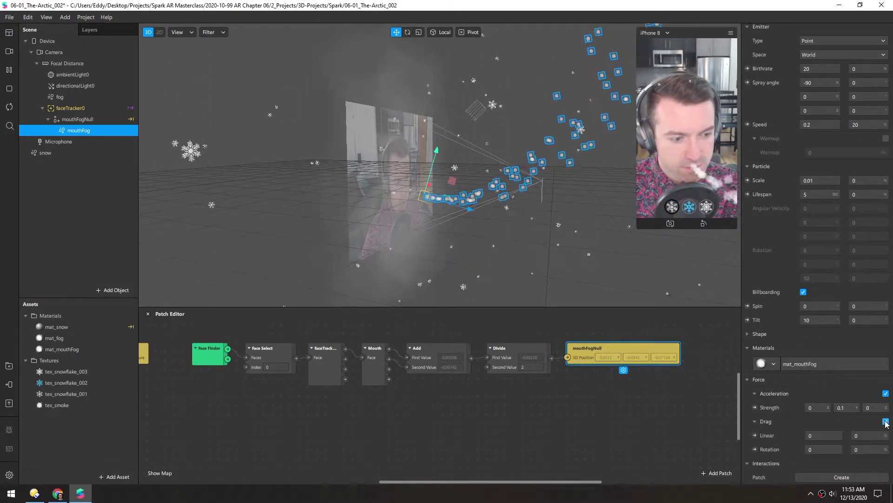
pyautogui.click(819, 435)
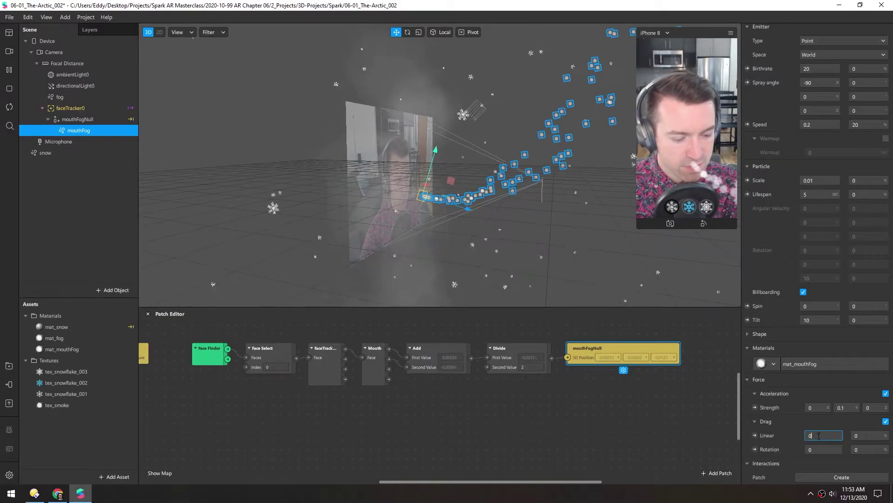
pyautogui.write('.5')
pyautogui.press('Return')
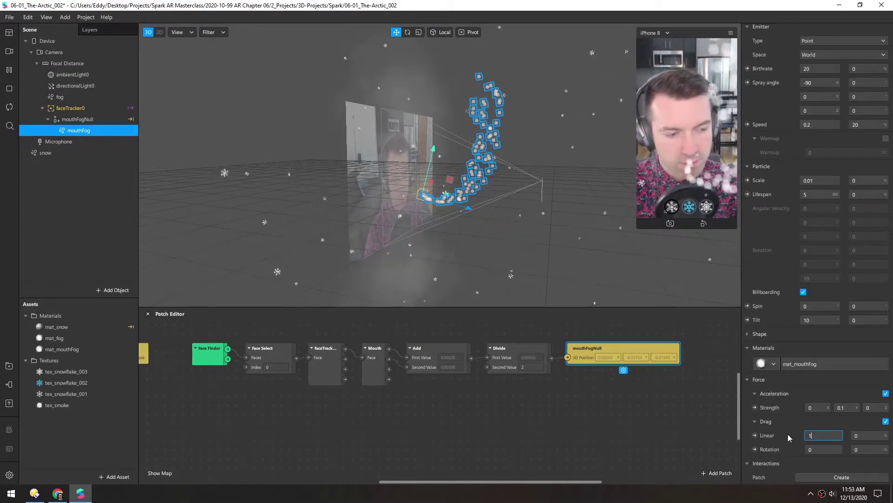
pyautogui.press('Return')
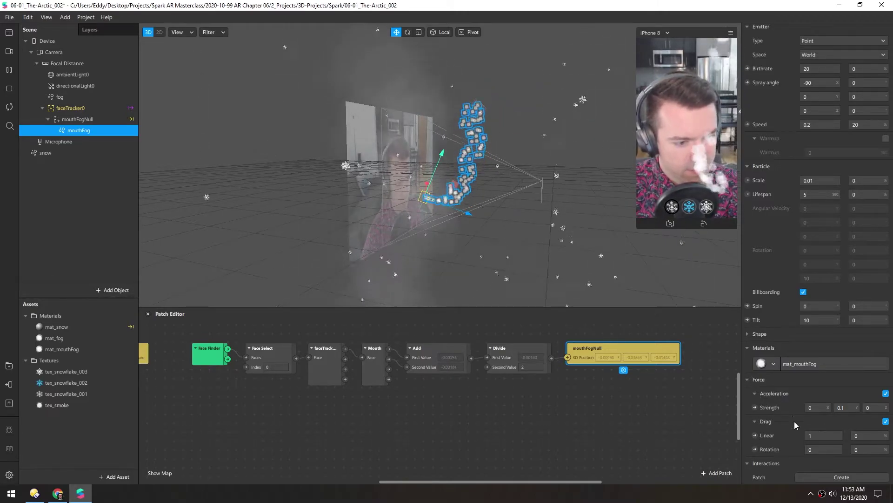
pyautogui.scroll(1, 770, 280)
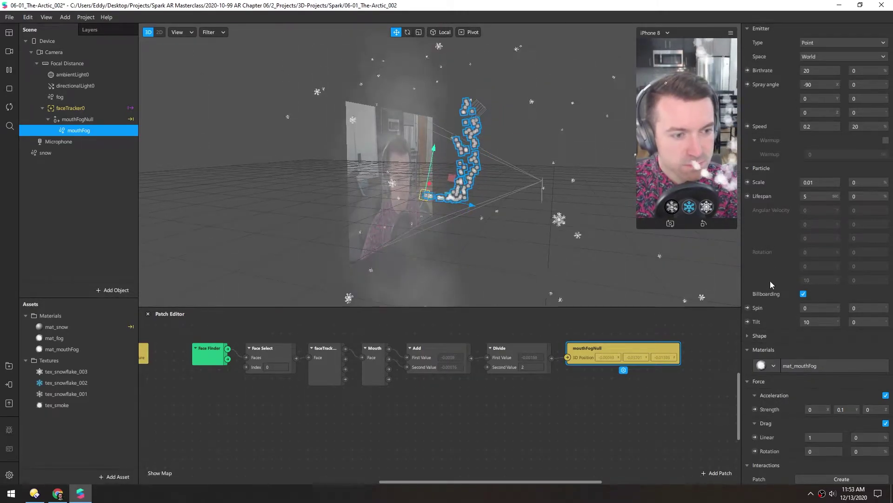
pyautogui.scroll(3, 770, 303)
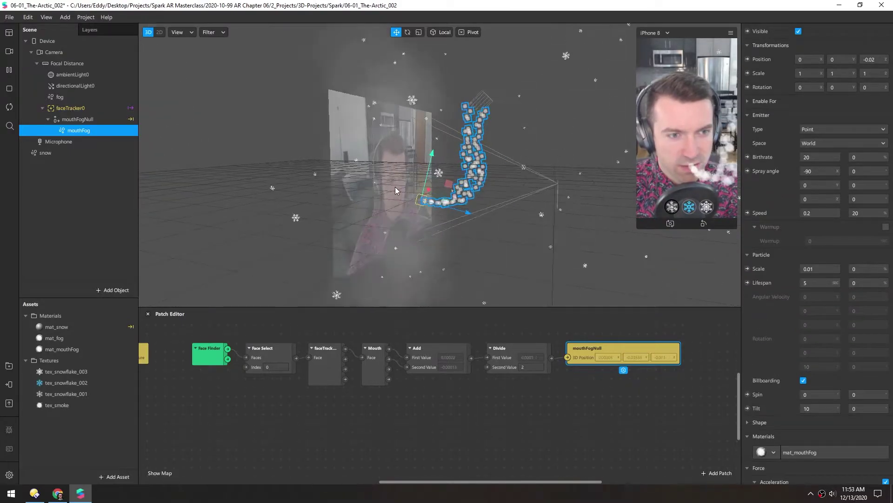
# - Raise the mouthFog particle scale from 0.01 to 0.04, then settle on 0.03
pyautogui.scroll(3, 398, 188)
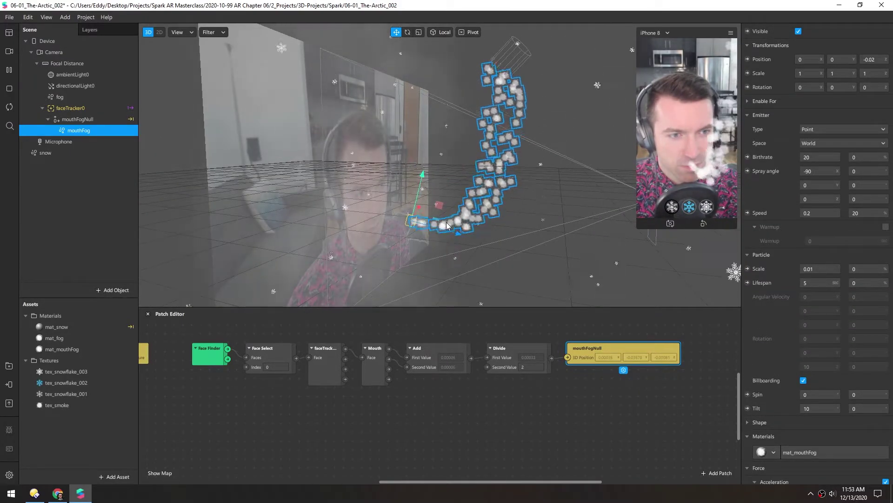
pyautogui.moveTo(382, 214); pyautogui.dragTo(344, 189)
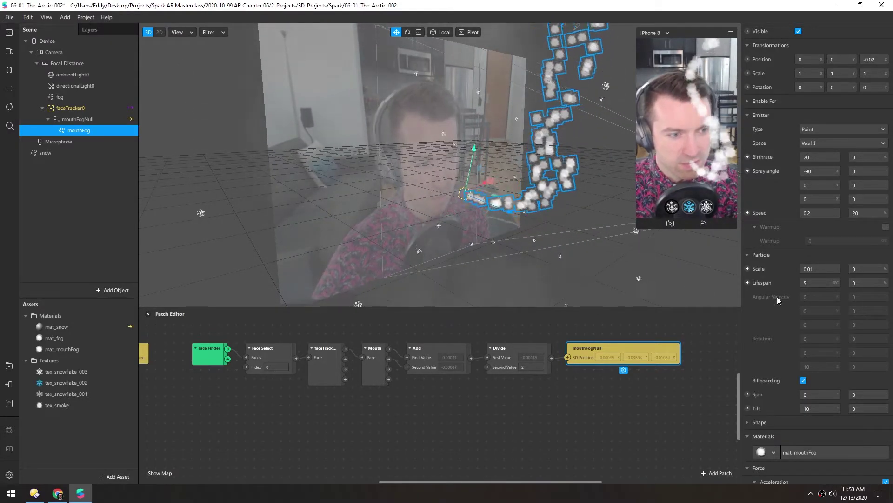
pyautogui.click(825, 270)
pyautogui.press('BackSpace')
pyautogui.write('4')
pyautogui.press('Return')
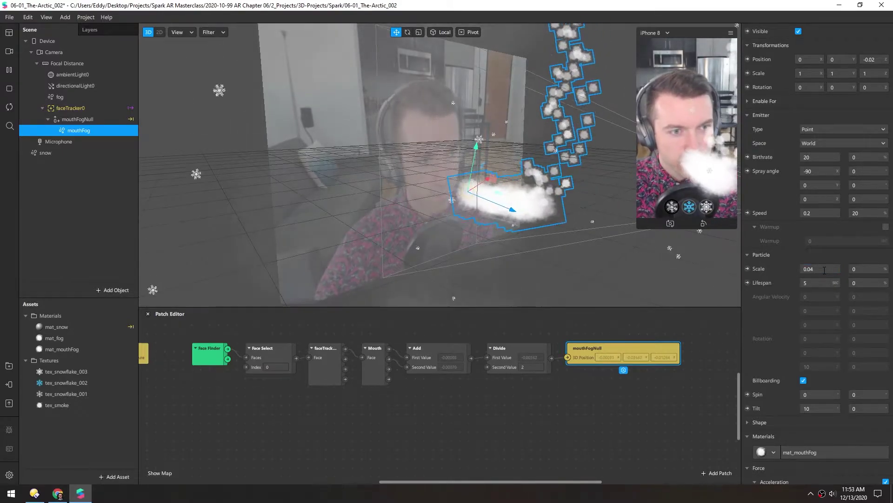
pyautogui.click(826, 269)
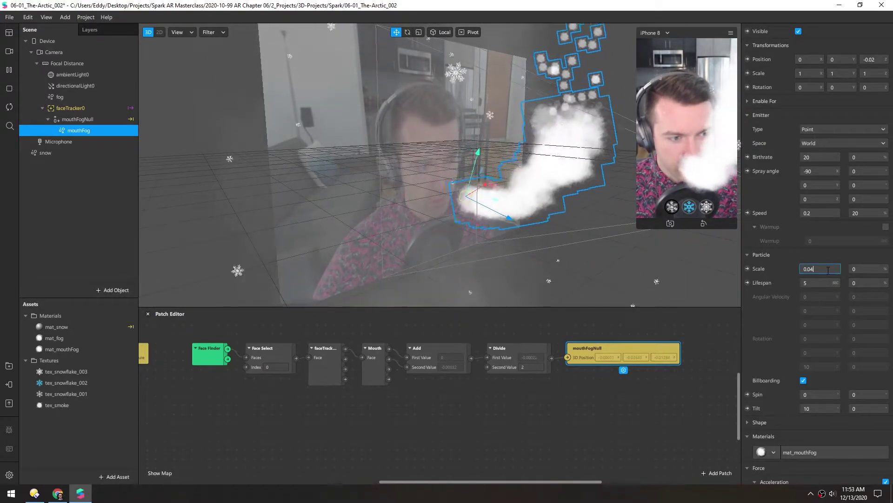
pyautogui.press('BackSpace')
pyautogui.write('3')
pyautogui.press('Return')
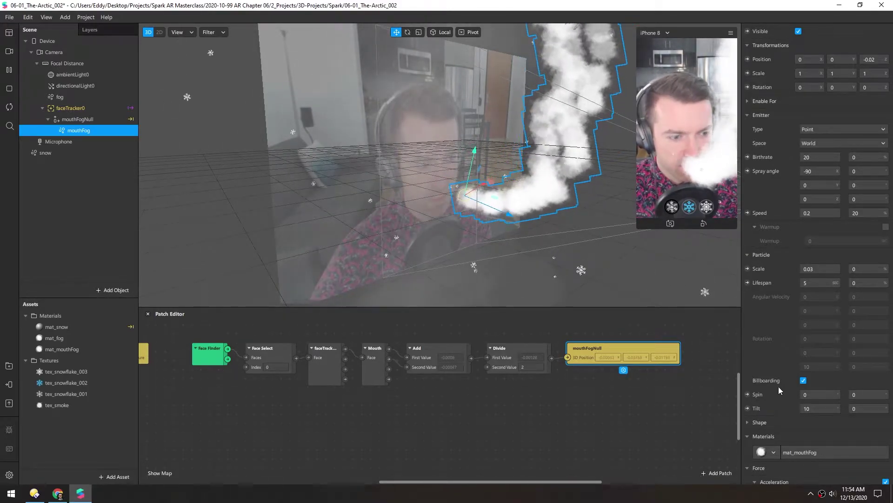
# - Reduce the mat_mouthFog material's Render Options opacity from 61 to 16
pyautogui.click(808, 451)
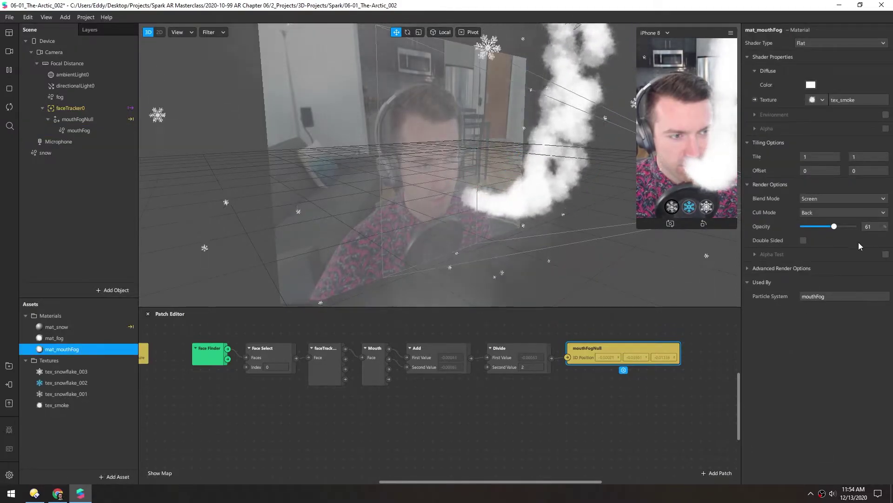
pyautogui.moveTo(834, 226); pyautogui.dragTo(812, 226)
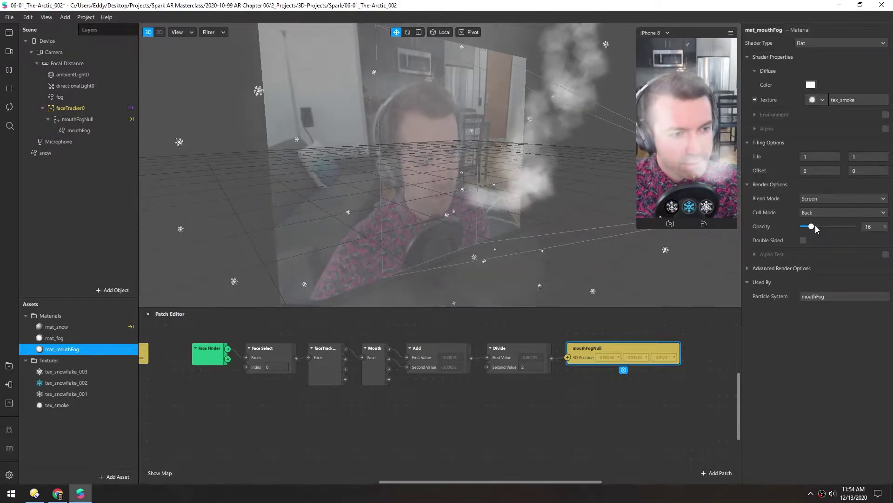
# - Create patches for mouthFog's Birthrate and particle Scale and shift both to the right
pyautogui.click(821, 295)
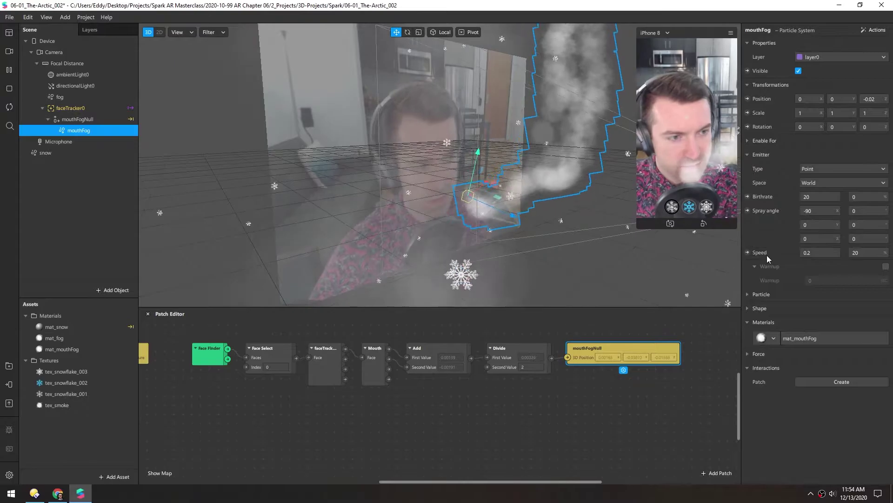
pyautogui.click(747, 196)
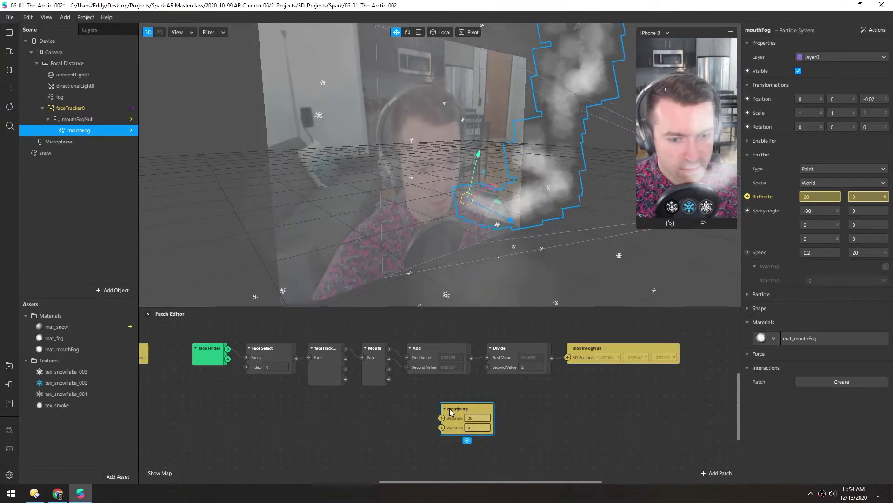
pyautogui.click(749, 294)
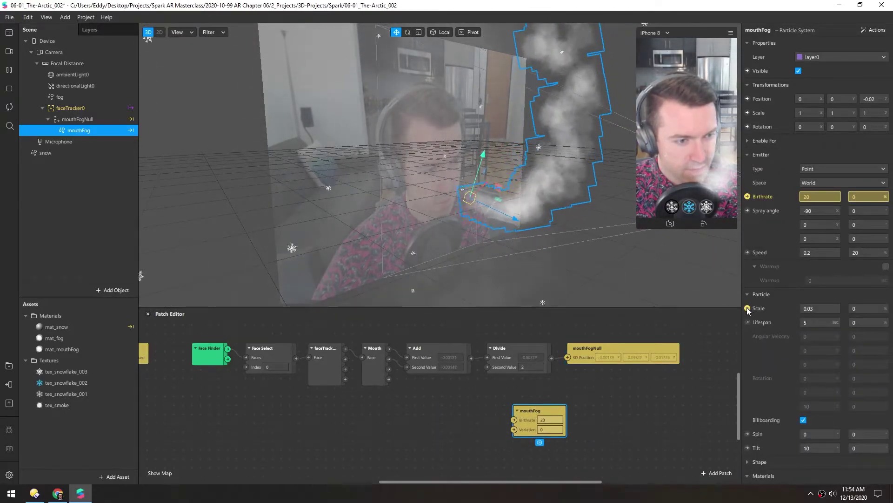
pyautogui.scroll(-3, 387, 377)
pyautogui.moveTo(483, 359); pyautogui.dragTo(558, 396)
pyautogui.scroll(2, 407, 387)
pyautogui.hscroll(2, 406, 388)
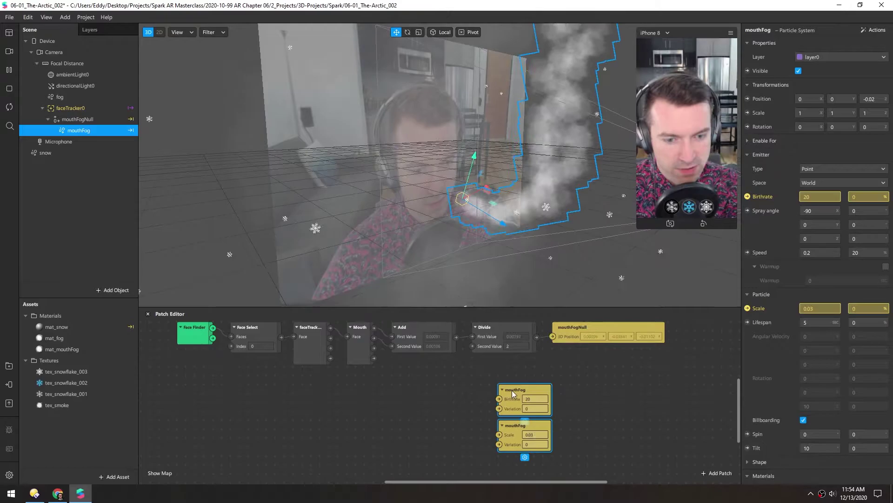
pyautogui.moveTo(512, 390); pyautogui.dragTo(564, 390)
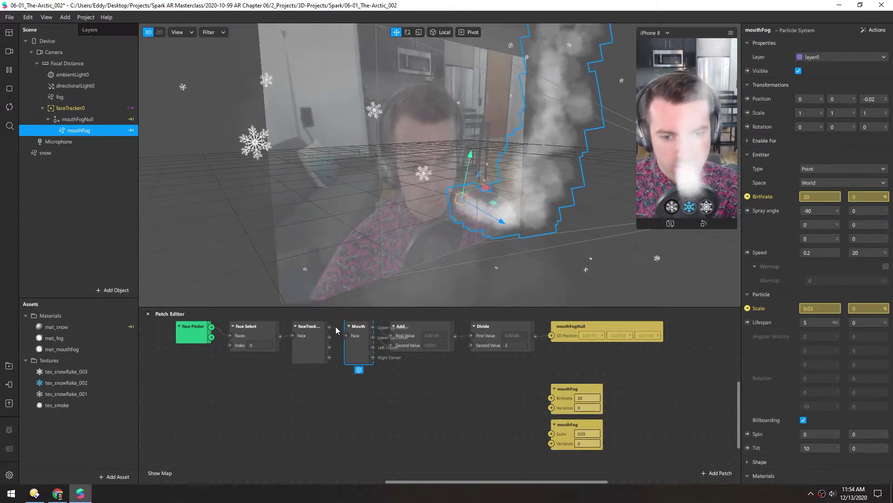
# - Add a Mouth Open patch wired from faceTracker's output
pyautogui.moveTo(329, 329); pyautogui.dragTo(354, 400)
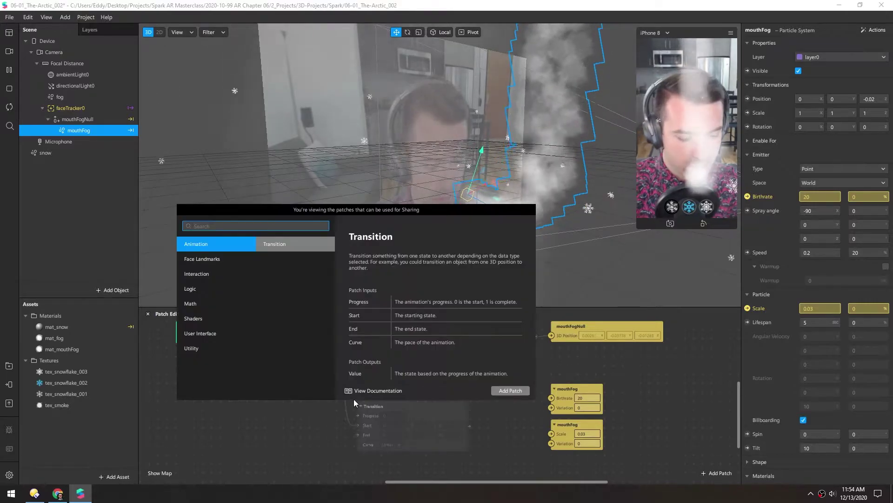
pyautogui.write('mouth')
pyautogui.press('Down')
pyautogui.press('Return')
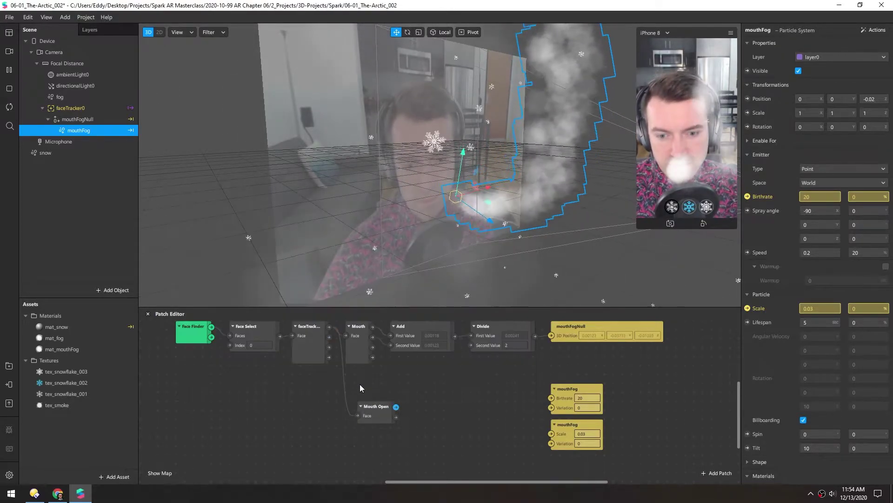
# - Move the mouthFog patches left and up, and pull a new connection from Openness
pyautogui.scroll(1, 328, 386)
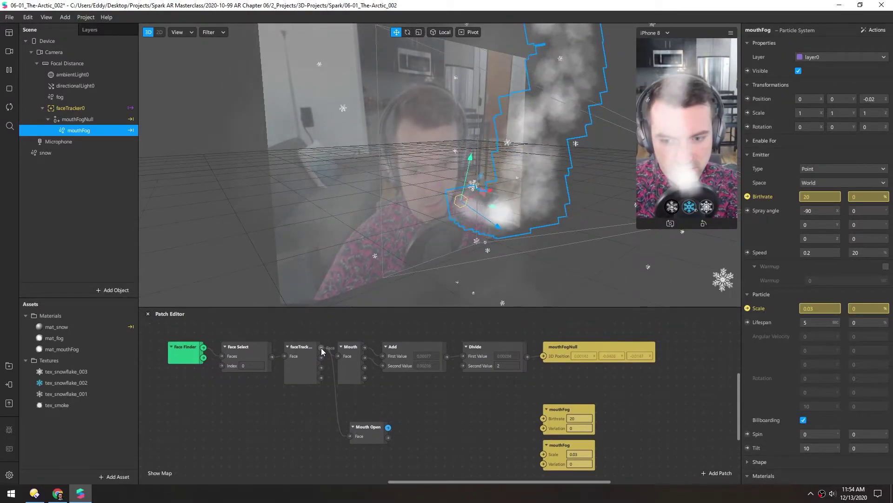
pyautogui.click(305, 370)
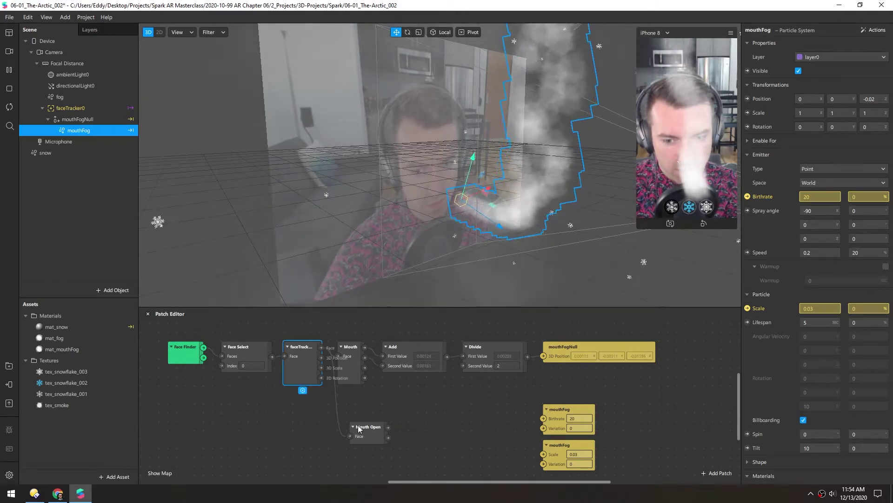
pyautogui.click(403, 362)
pyautogui.scroll(-2, 403, 362)
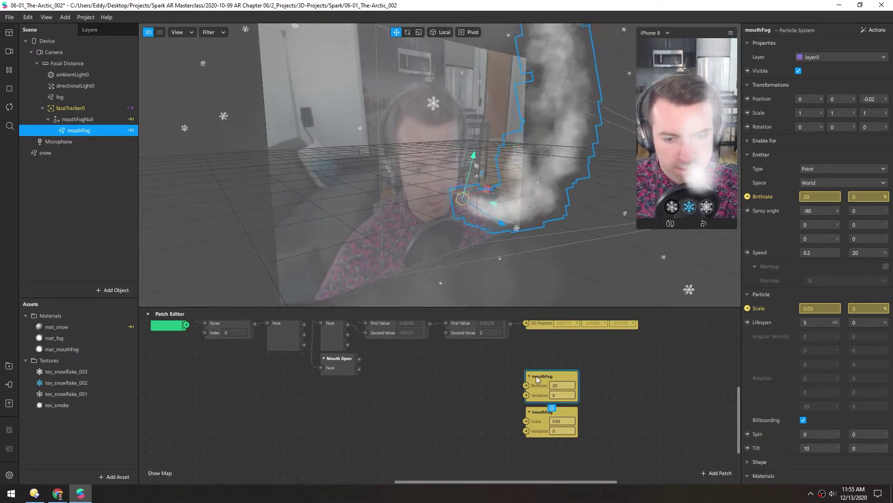
pyautogui.moveTo(536, 376); pyautogui.dragTo(448, 358)
pyautogui.moveTo(530, 413); pyautogui.dragTo(440, 395)
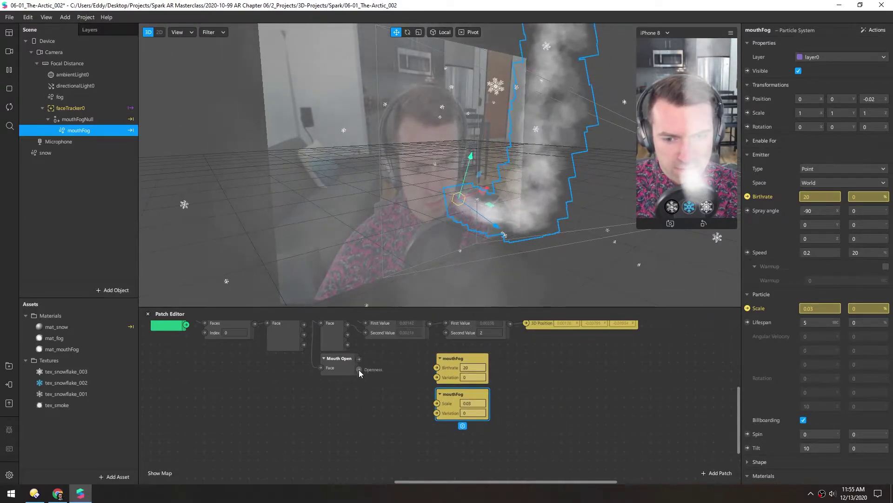
pyautogui.moveTo(359, 369); pyautogui.dragTo(378, 370)
# - Add a Multiply patch from Mouth Open's Openness and place it beside the mouthFog patches
pyautogui.write('mul')
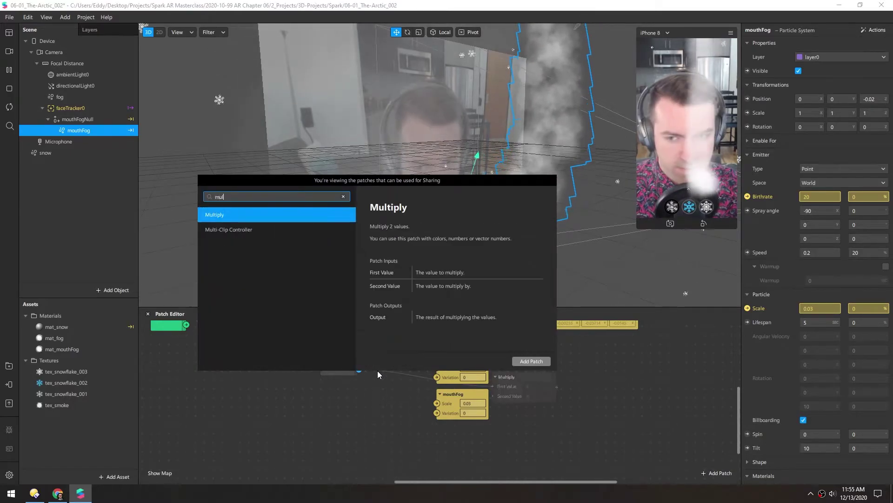
pyautogui.press('Return')
pyautogui.moveTo(525, 376); pyautogui.dragTo(493, 424)
pyautogui.moveTo(456, 356); pyautogui.dragTo(473, 358)
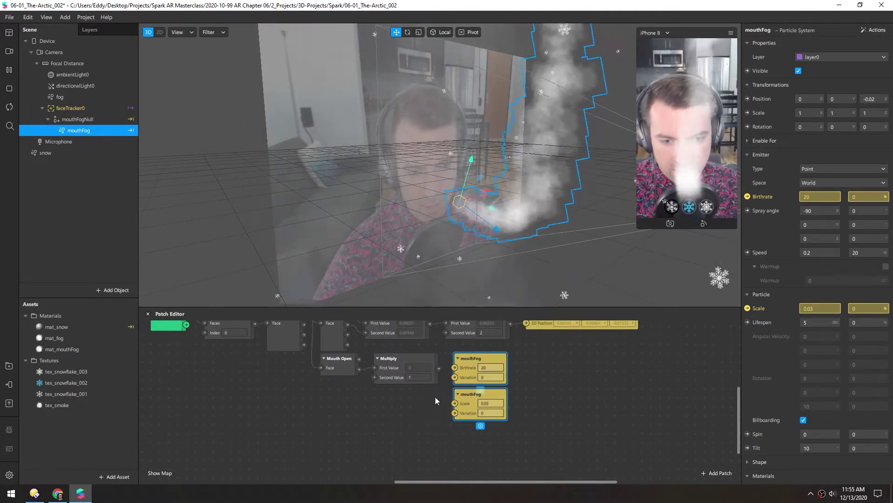
# - Duplicate the Multiply below, set its Second Value to 30, and wire it into Birthrate
pyautogui.click(407, 362)
pyautogui.hotkey('ctrl', 'd')
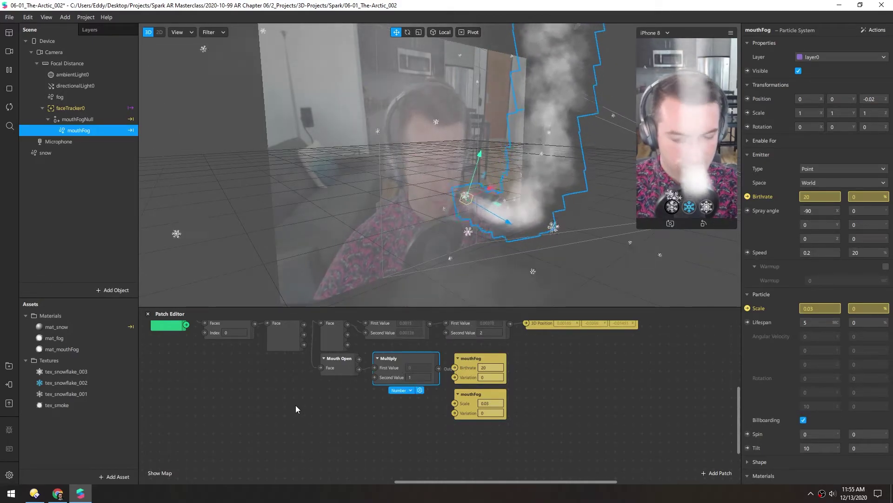
pyautogui.moveTo(403, 376); pyautogui.dragTo(375, 403)
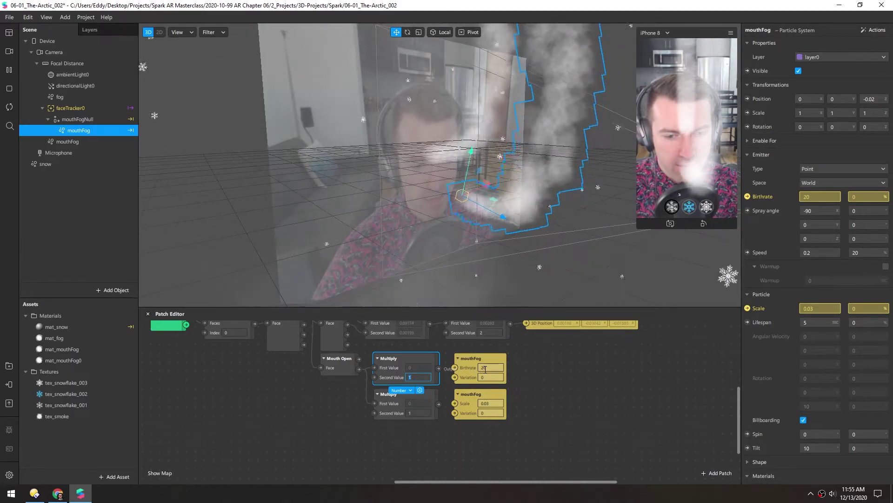
pyautogui.write('30')
pyautogui.press('Return')
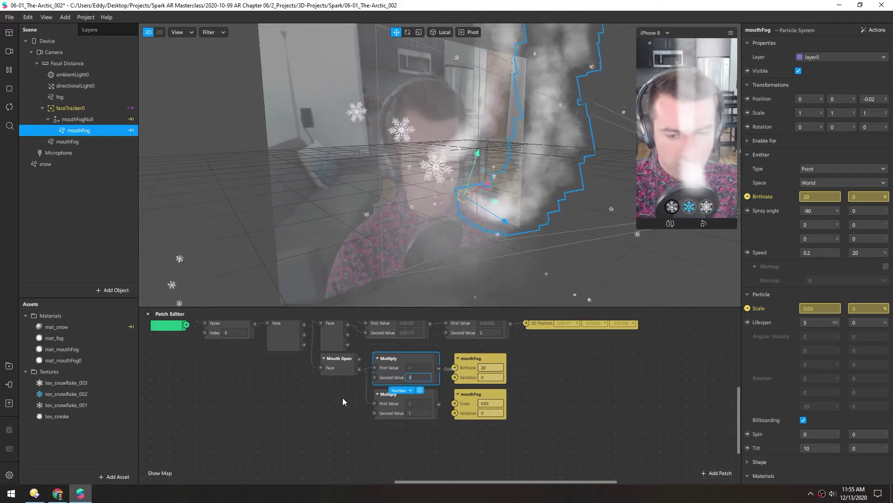
pyautogui.moveTo(438, 368); pyautogui.dragTo(448, 365)
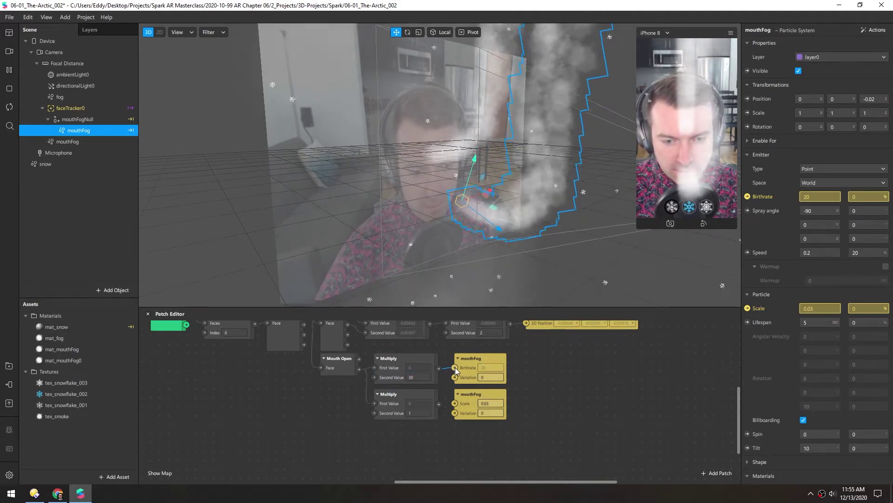
# - Delete the extra Multiply and add a To Range patch fed by Mouth Open
pyautogui.moveTo(476, 393); pyautogui.dragTo(512, 392)
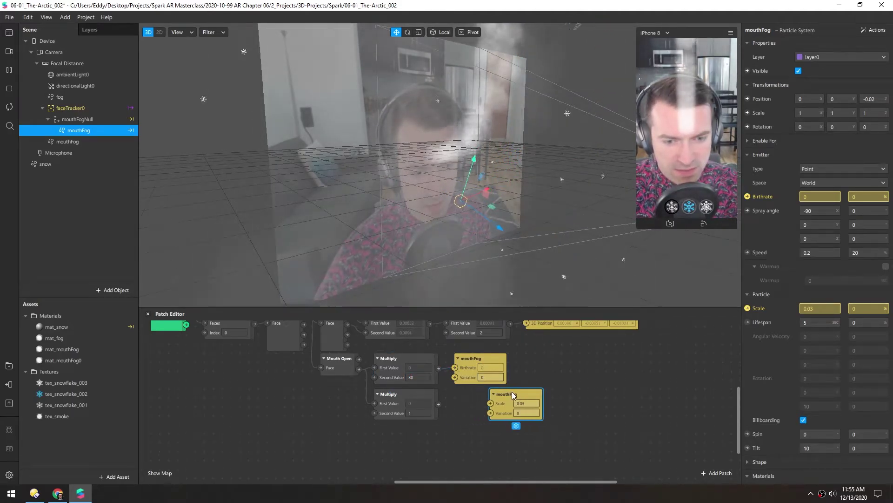
pyautogui.click(396, 395)
pyautogui.press('Delete')
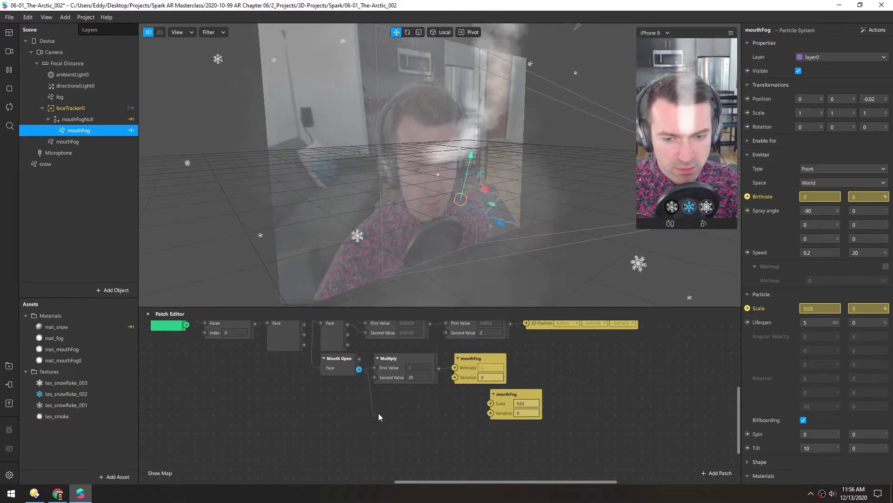
pyautogui.moveTo(378, 412); pyautogui.dragTo(378, 413)
pyautogui.write('to range')
pyautogui.press('Return')
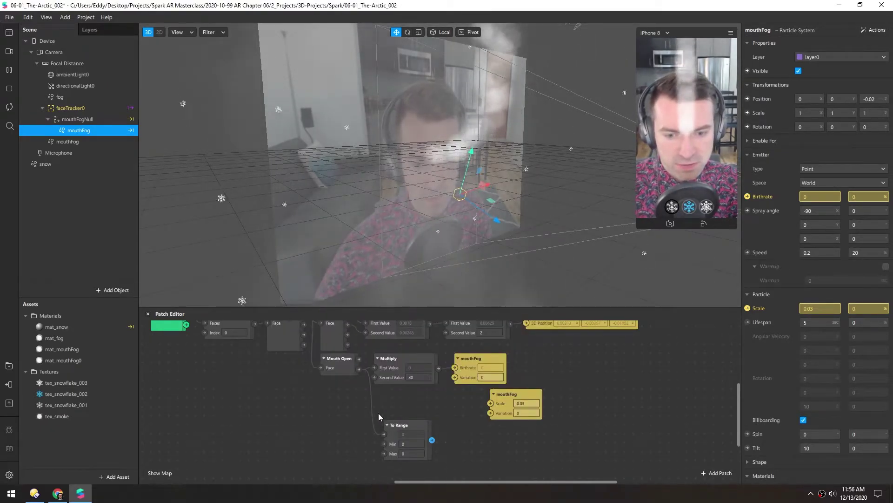
pyautogui.moveTo(395, 425); pyautogui.dragTo(385, 394)
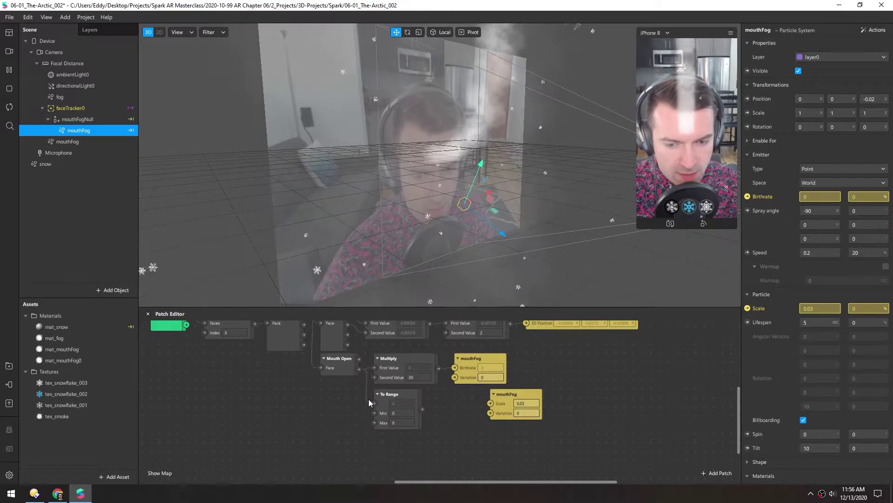
pyautogui.click(411, 427)
pyautogui.rightClick(412, 436)
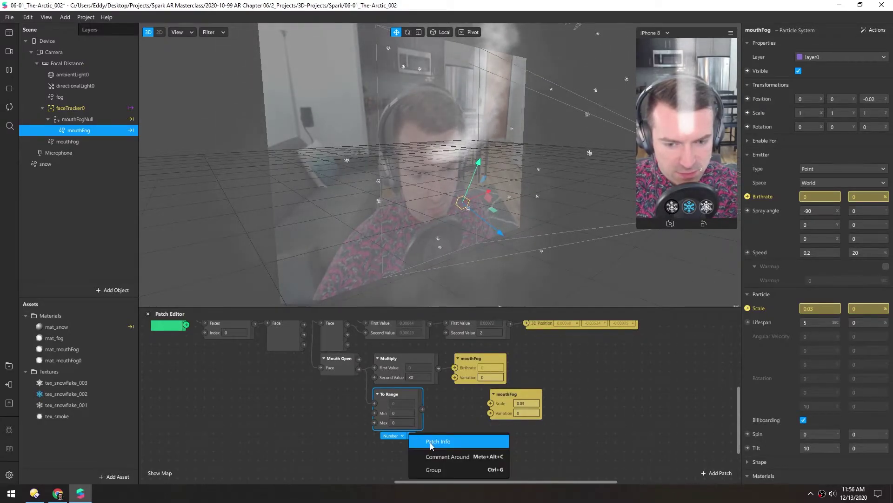
pyautogui.click(431, 442)
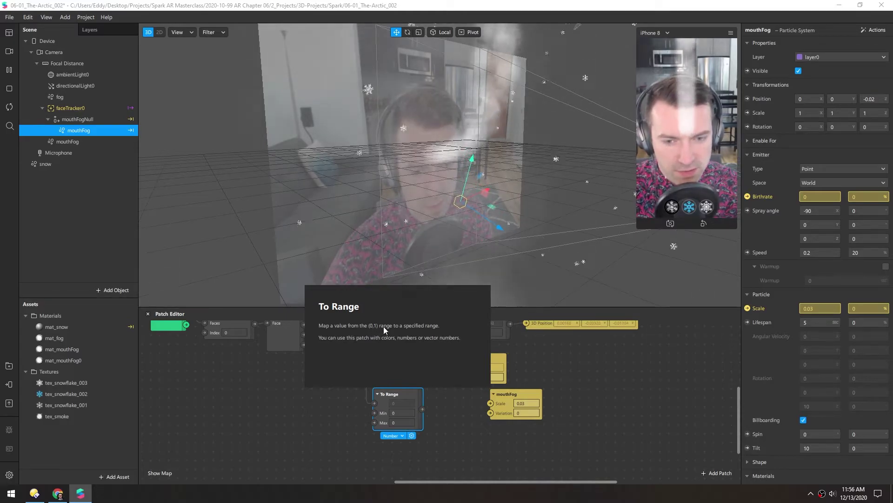
pyautogui.click(325, 420)
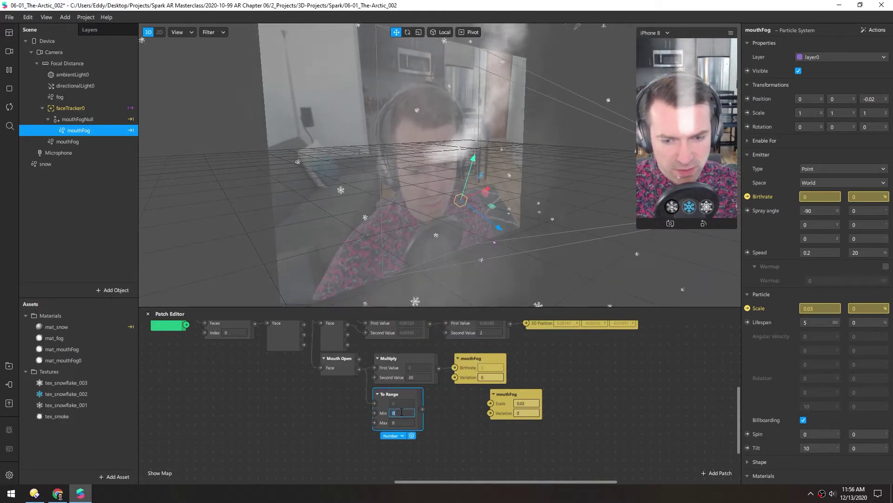
# - Set To Range Min 0.02 and Max 0.035 and wire its output to mouthFog Scale
pyautogui.write('.02')
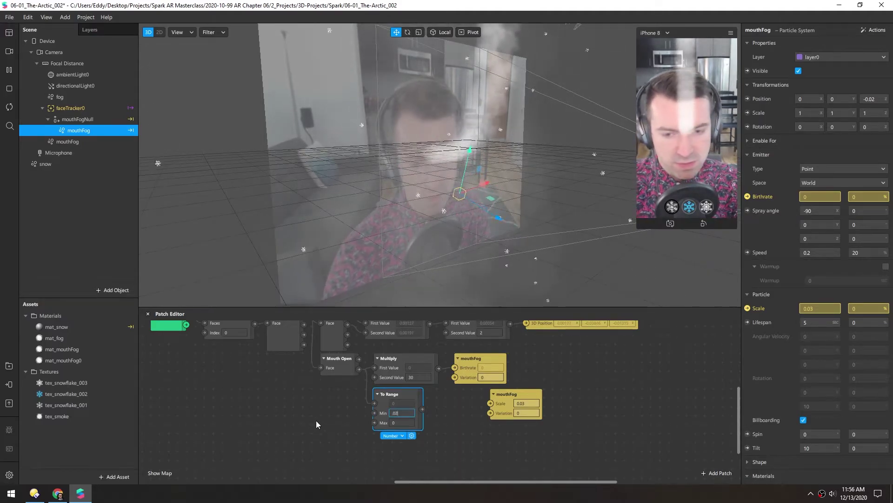
pyautogui.press('Tab')
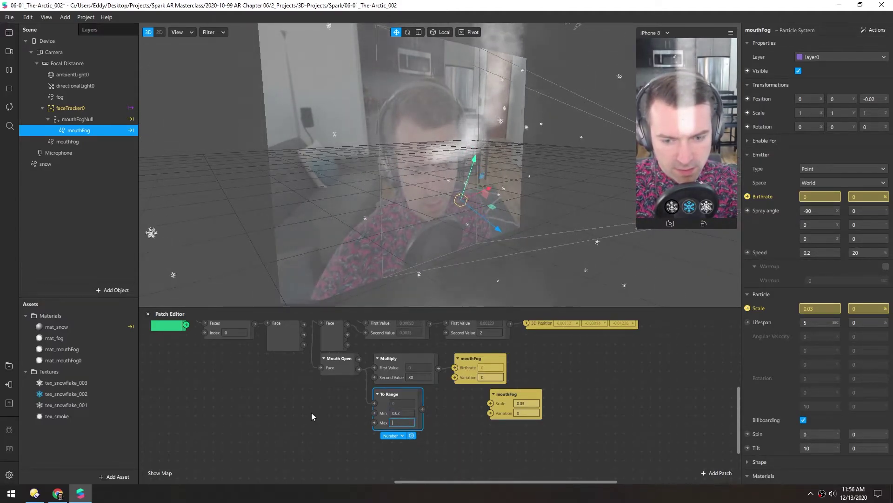
pyautogui.write('.03')
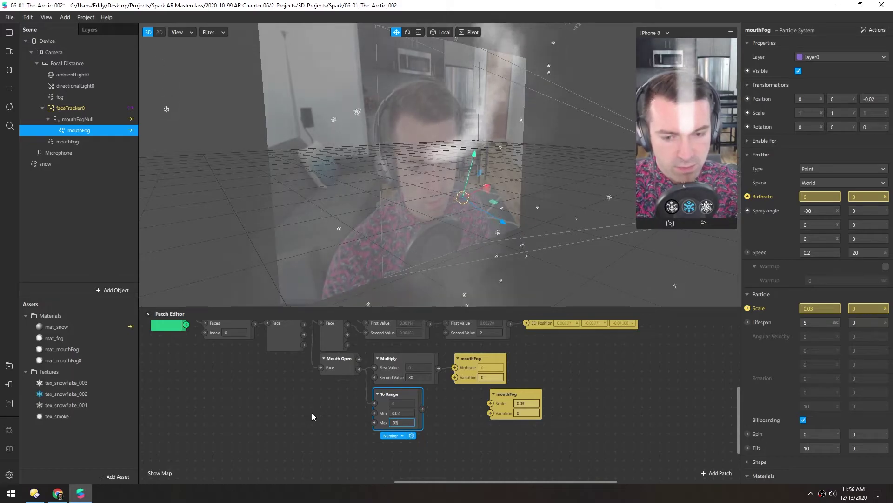
pyautogui.write('5')
pyautogui.press('Return')
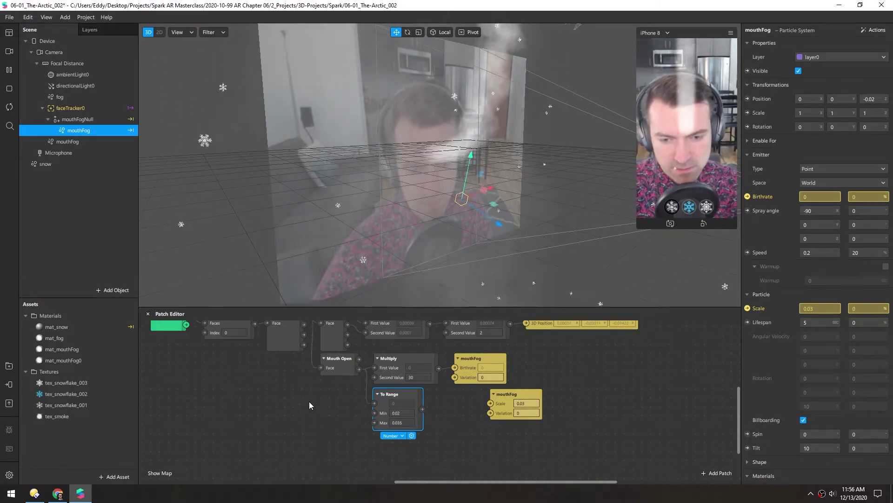
pyautogui.click(422, 409)
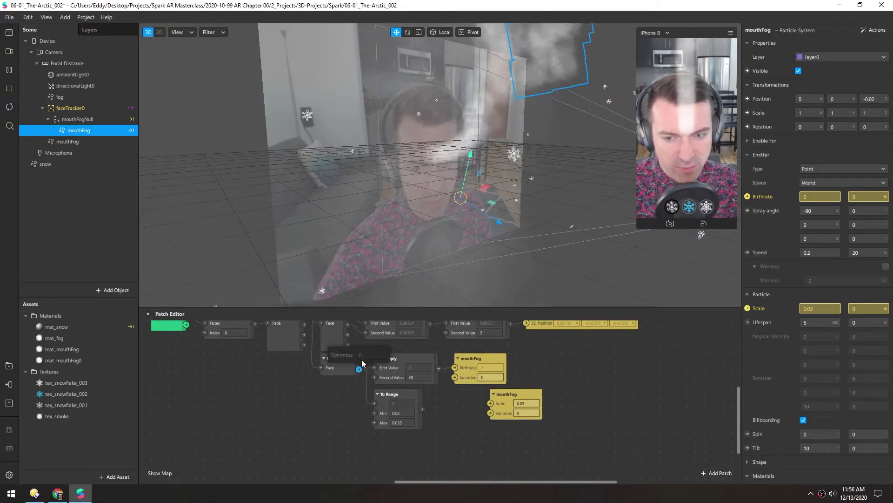
pyautogui.moveTo(419, 409); pyautogui.dragTo(495, 401)
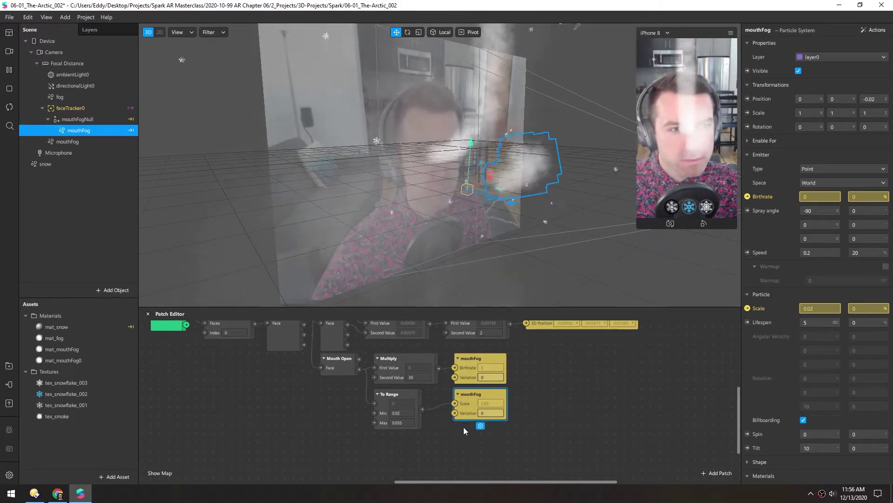
# - Delete the duplicate mouthFog object from the Scene, keeping the original emitter selected
pyautogui.click(53, 141)
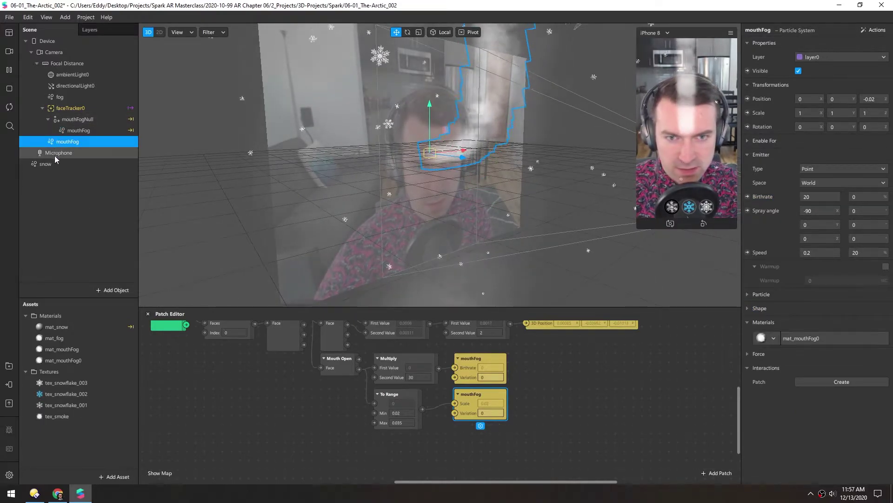
pyautogui.press('Delete')
pyautogui.click(61, 130)
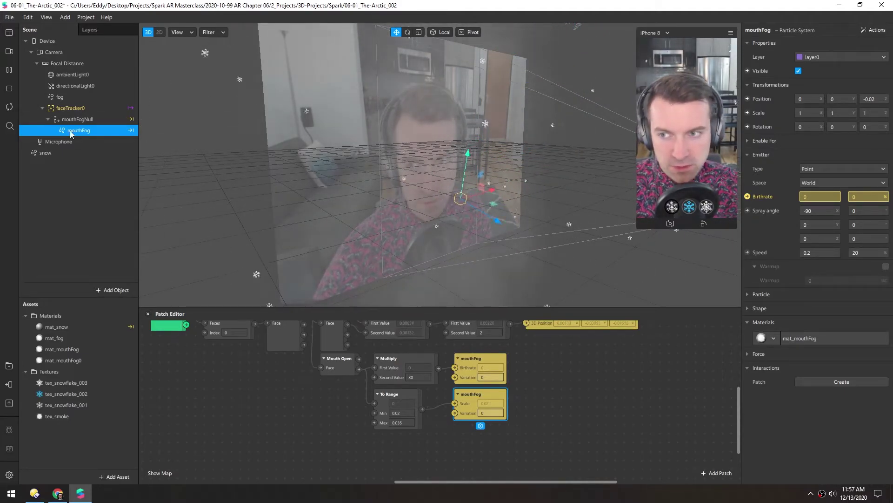
# - Change mouthFog's Acceleration Strength Y from 0.1 to 0.05 under Force
pyautogui.click(747, 354)
pyautogui.click(845, 382)
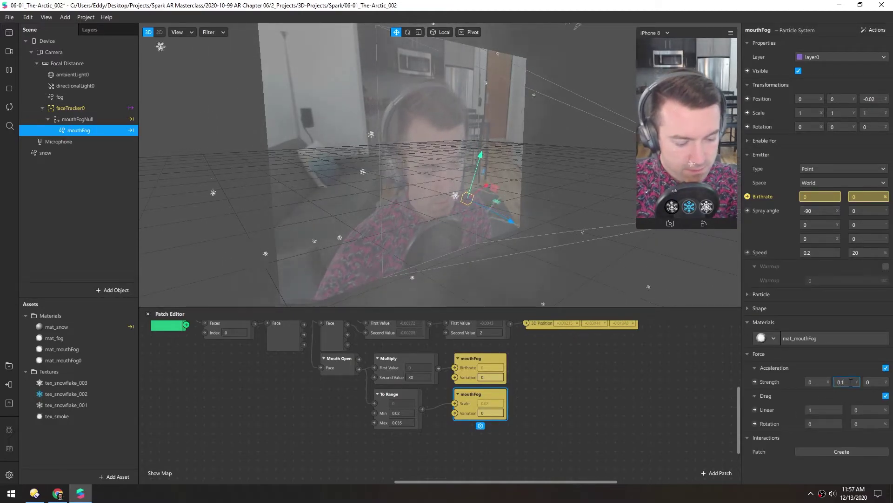
pyautogui.write('0.05')
pyautogui.press('Return')
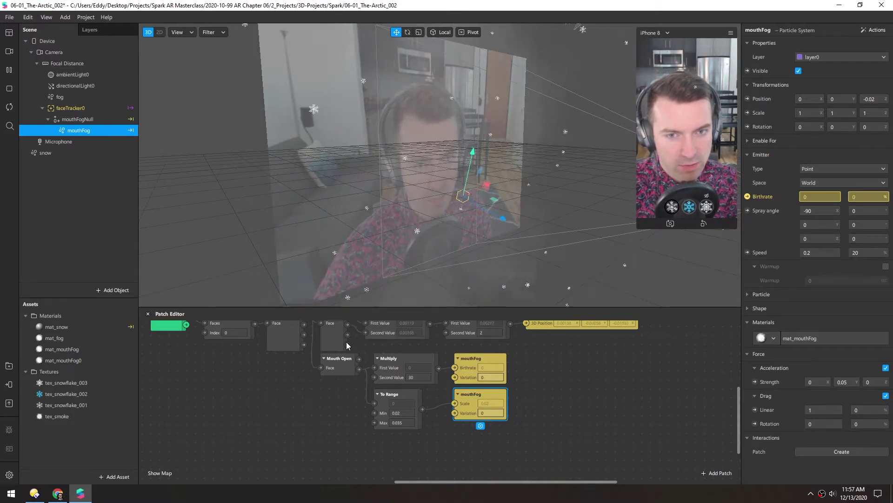
# - Import particleFade.js from D:\Assets\Spark AR\Scripts into the project's Assets and select it
pyautogui.click(34, 494)
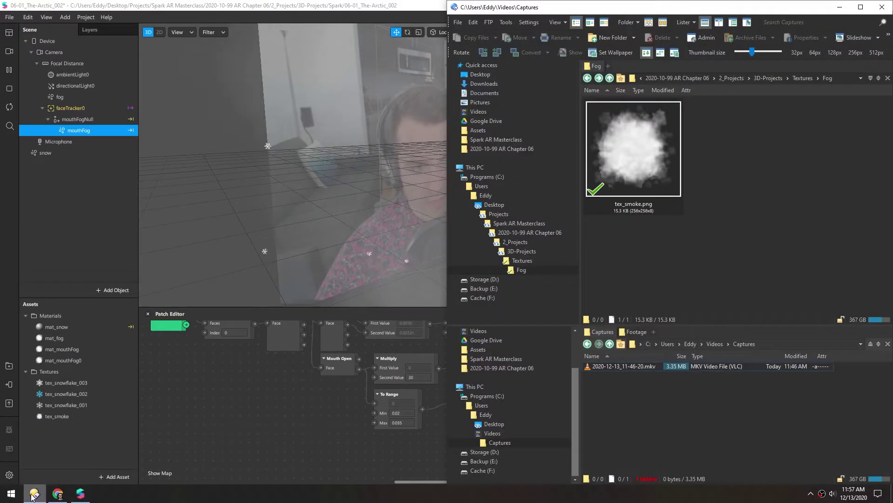
pyautogui.click(465, 131)
pyautogui.hotkey('ctrl', 'shift', '6')
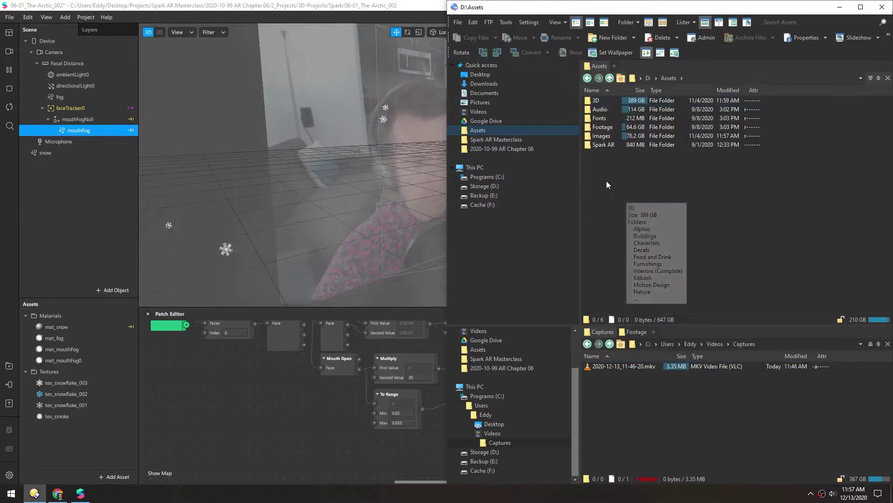
pyautogui.click(590, 144)
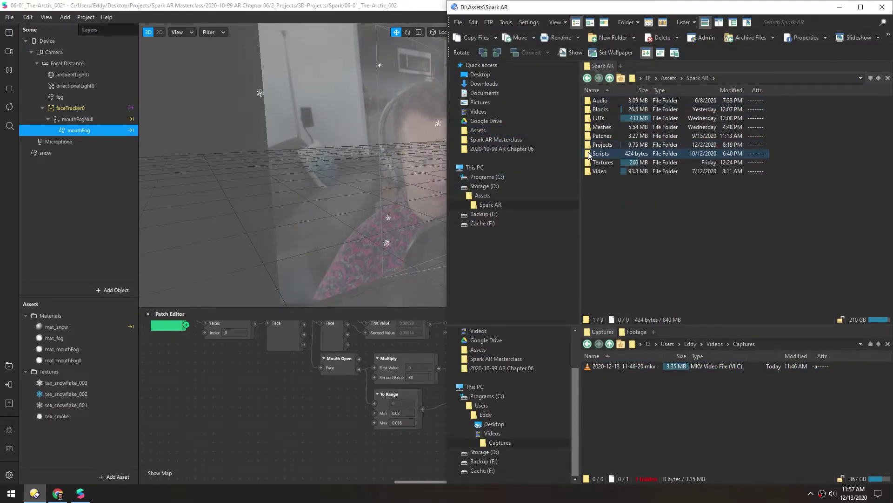
pyautogui.doubleClick(589, 152)
pyautogui.moveTo(605, 101); pyautogui.dragTo(40, 439)
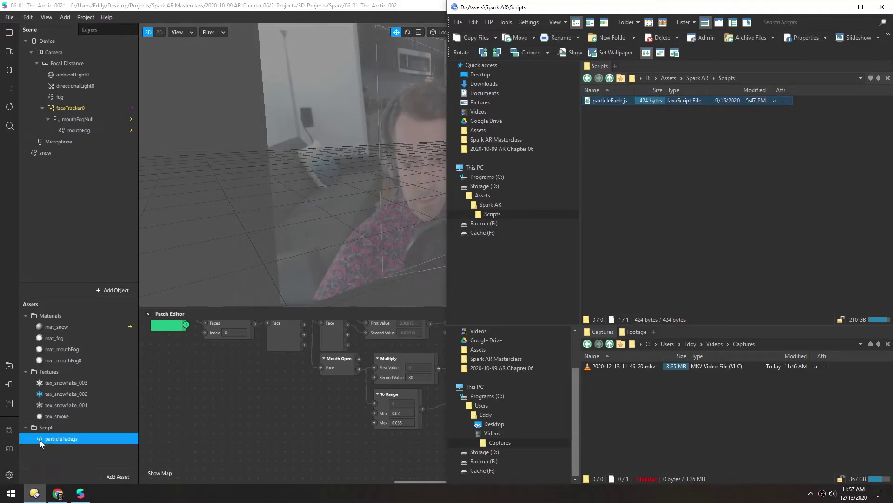
pyautogui.click(41, 438)
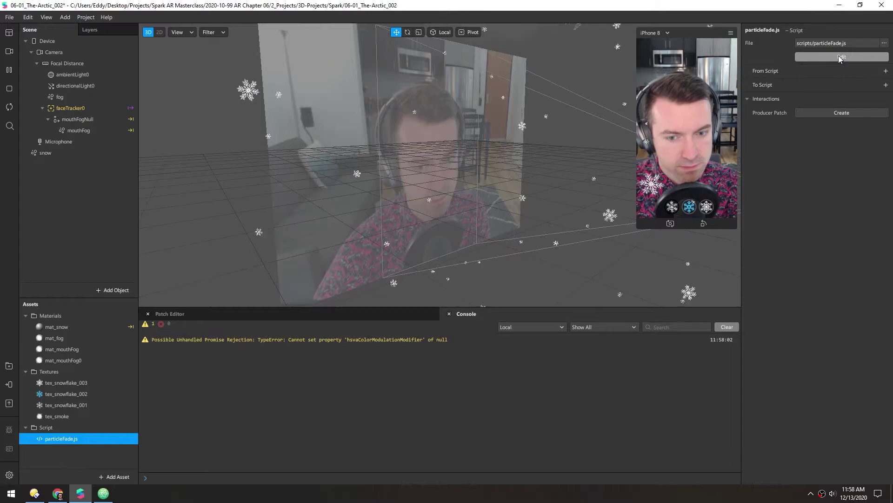
# - Replace the emitter name placeholder in particleFade.js's findFirst call with 'mouthFog' in Atom
pyautogui.click(840, 56)
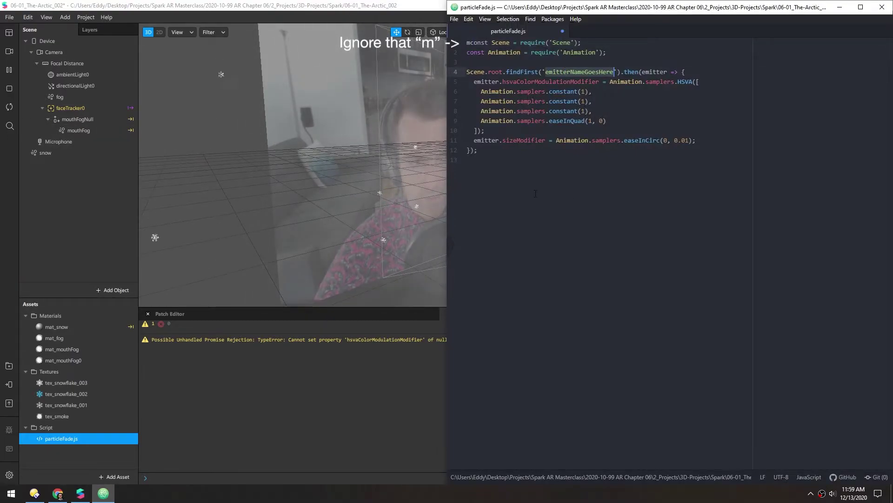
pyautogui.write('mouthFog')
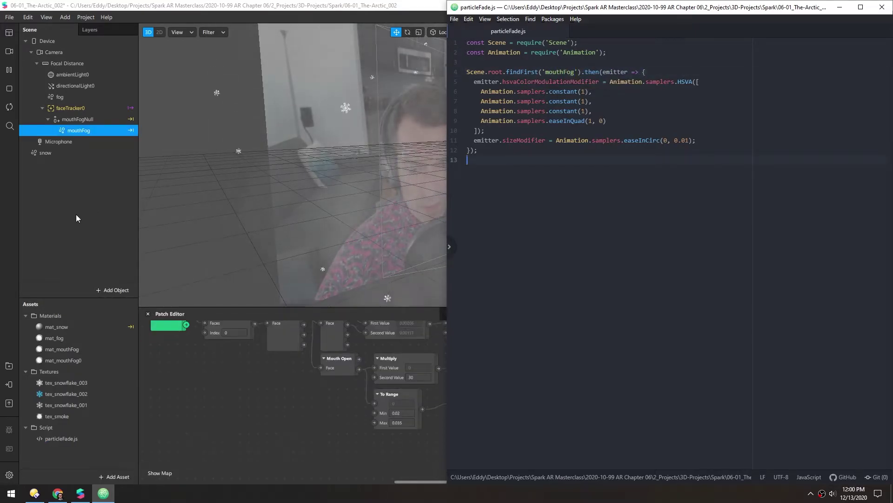
pyautogui.click(76, 215)
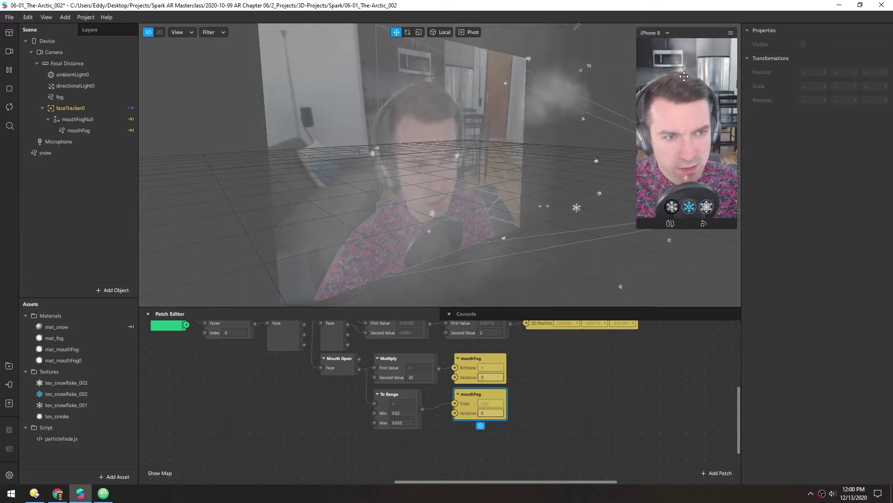
# - Change the easeInCirc sizeModifier end value on line 11 from 0.01 to 0.02
pyautogui.click(104, 494)
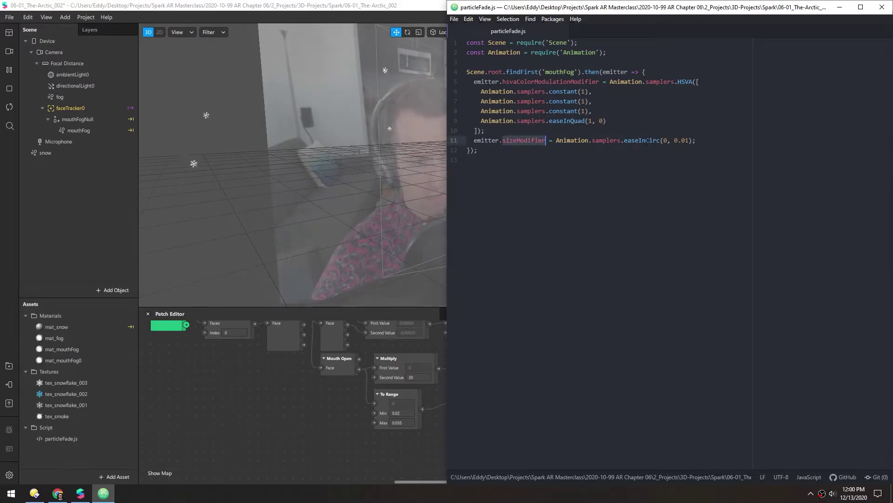
pyautogui.click(689, 140)
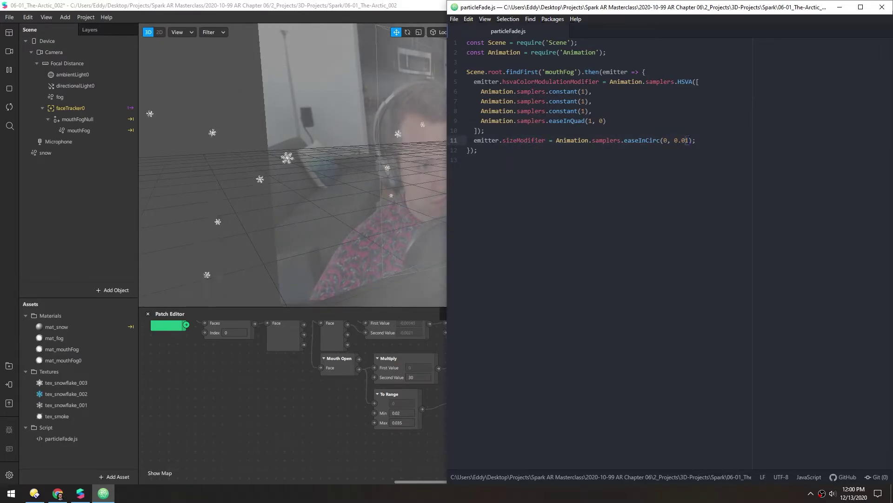
pyautogui.press('BackSpace')
pyautogui.write('2')
pyautogui.click(573, 225)
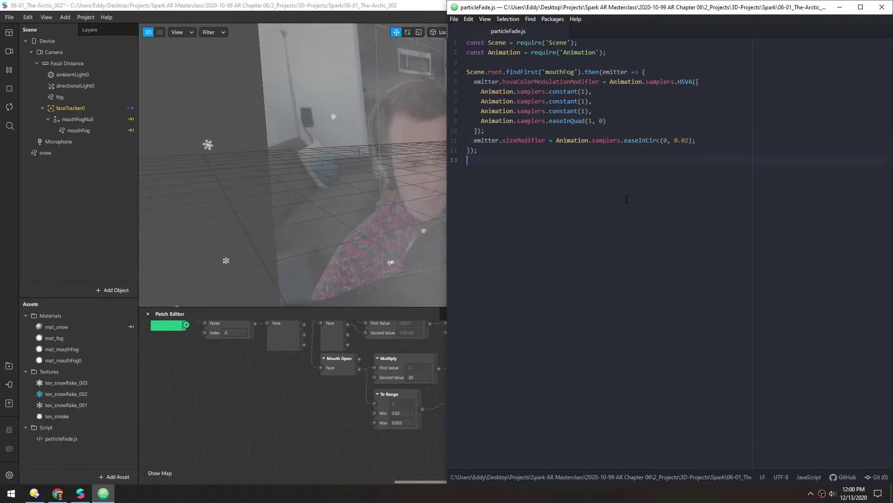
pyautogui.click(341, 9)
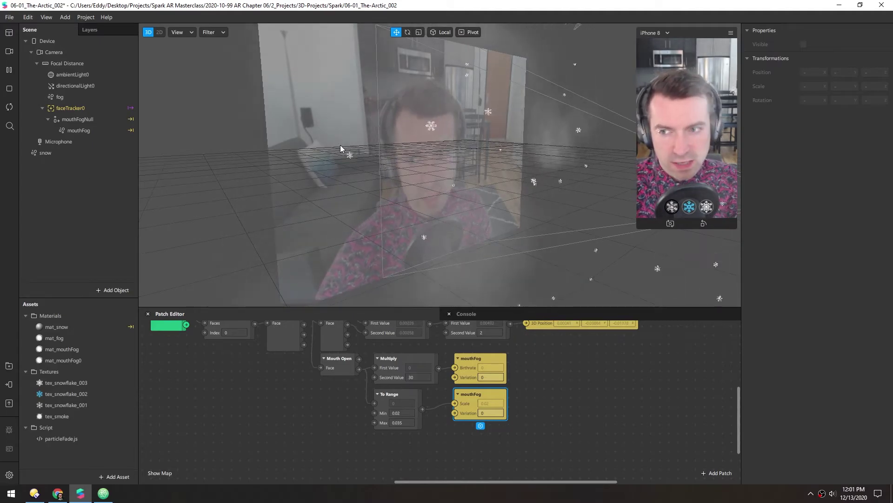
# - Select the mouthFog emitter and enter 400 as its particle Spin variation
pyautogui.click(81, 131)
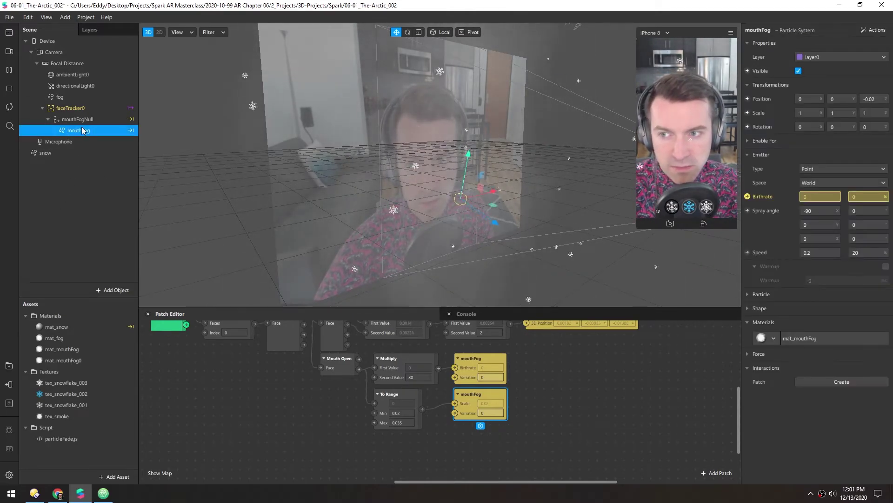
pyautogui.click(747, 295)
pyautogui.scroll(-1, 770, 333)
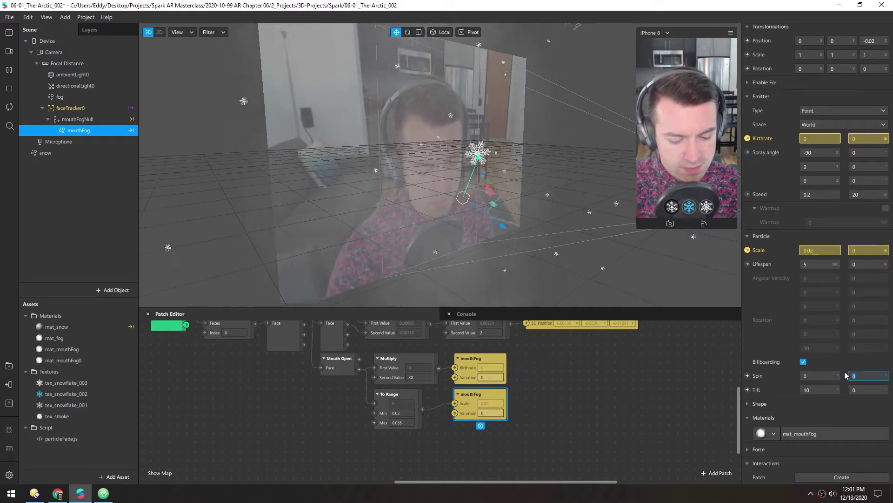
pyautogui.write('400')
pyautogui.press('Return')
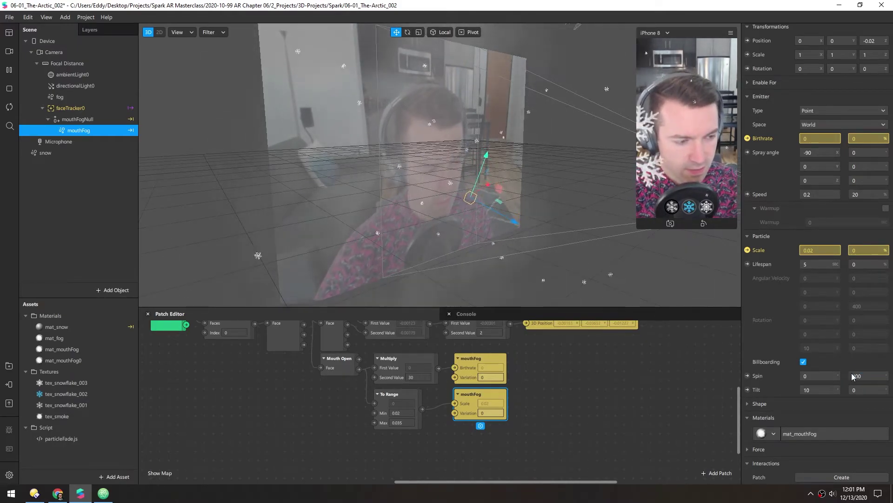
# - Set Tilt to 0 and Tilt variation to 999, then undo, leaving Spin variation at 200
pyautogui.click(801, 390)
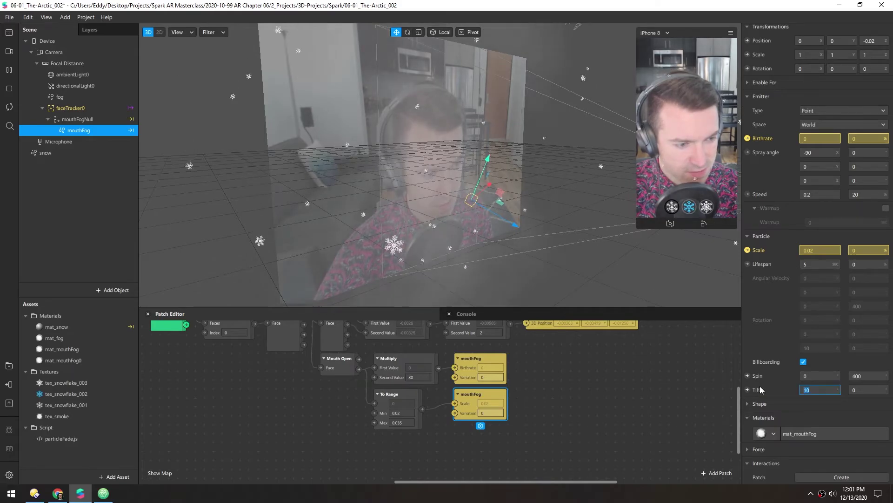
pyautogui.write('0')
pyautogui.press('Tab')
pyautogui.write('999')
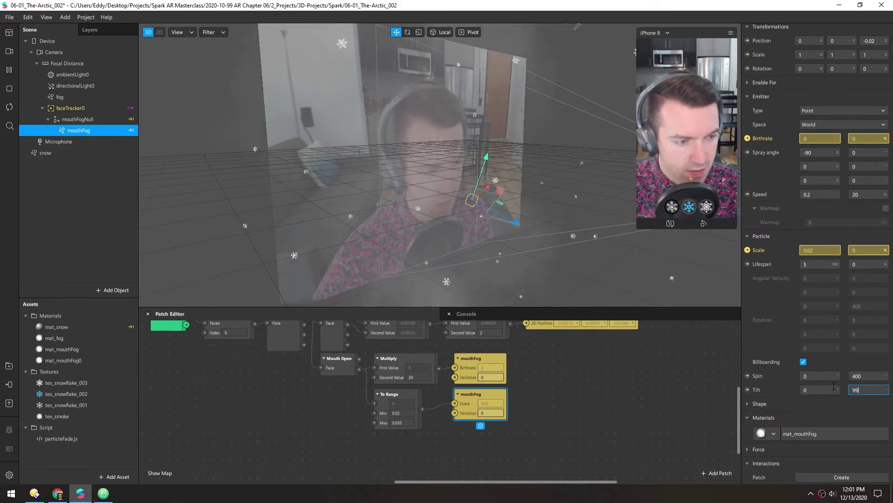
pyautogui.press('Return')
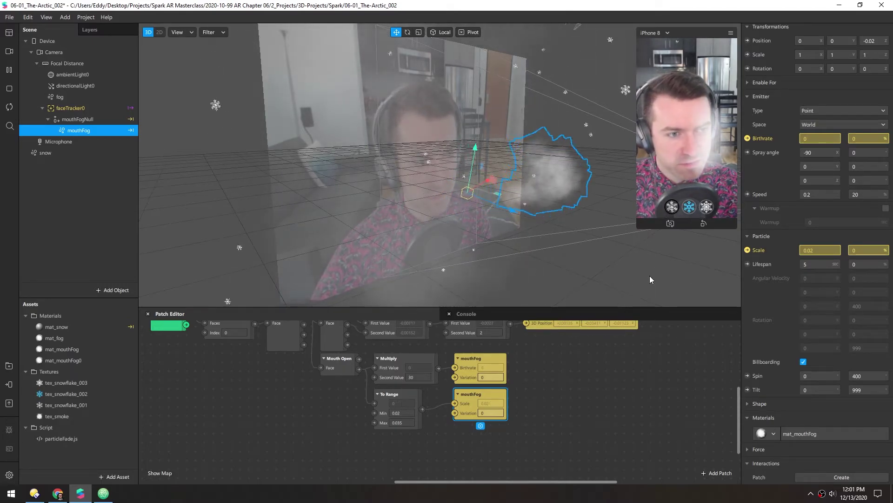
pyautogui.hotkey('ctrl', 'z')
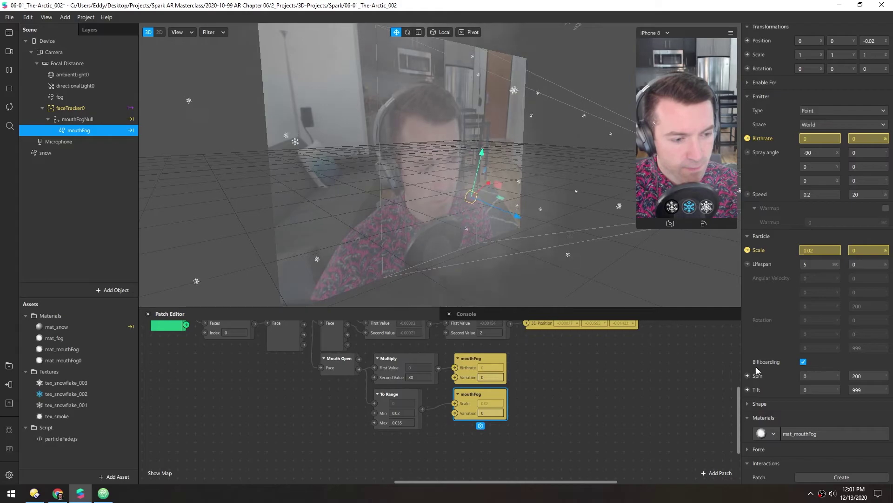
# - Set the Force section's Drag Rotation to 0.5 for the mouthFog particles
pyautogui.click(747, 449)
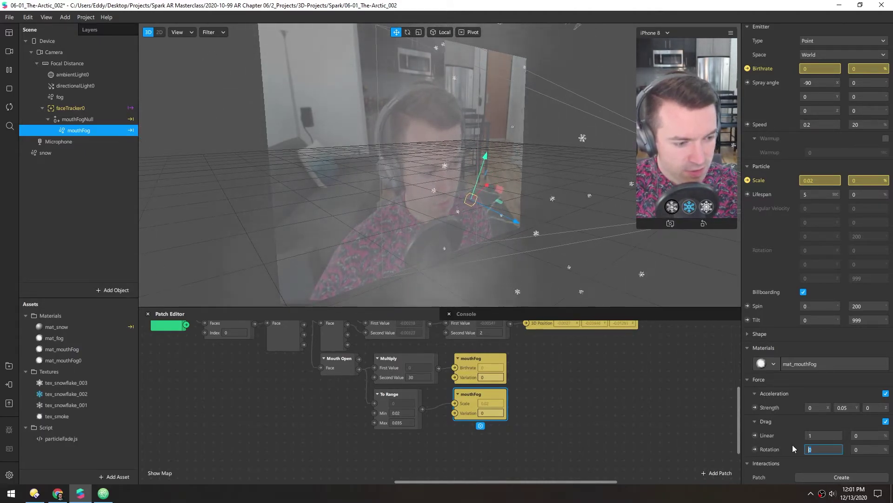
pyautogui.write('0.5')
pyautogui.press('Return')
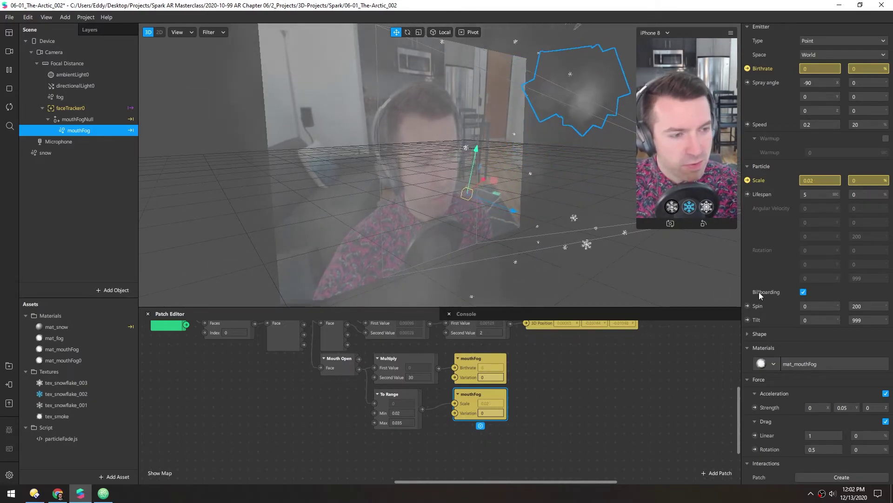
pyautogui.scroll(4, 767, 194)
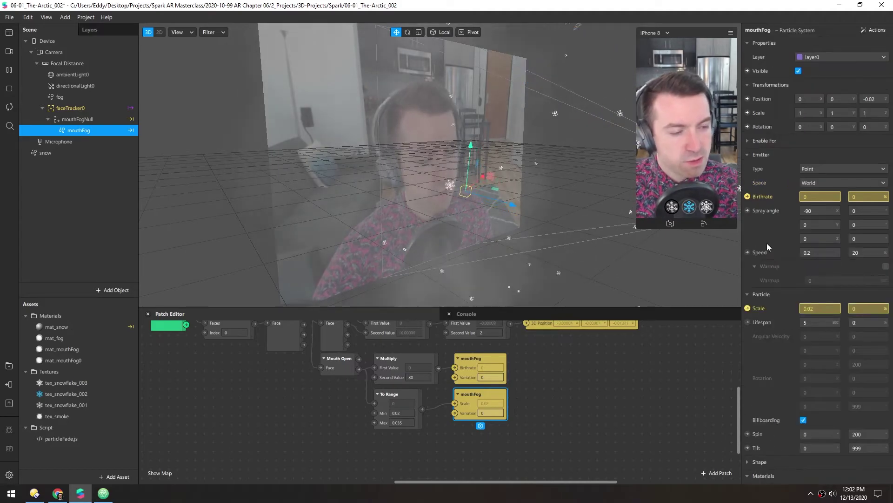
# - Locate the Birthrate patch and set the Multiply patch's Second Value to 50
pyautogui.click(747, 197)
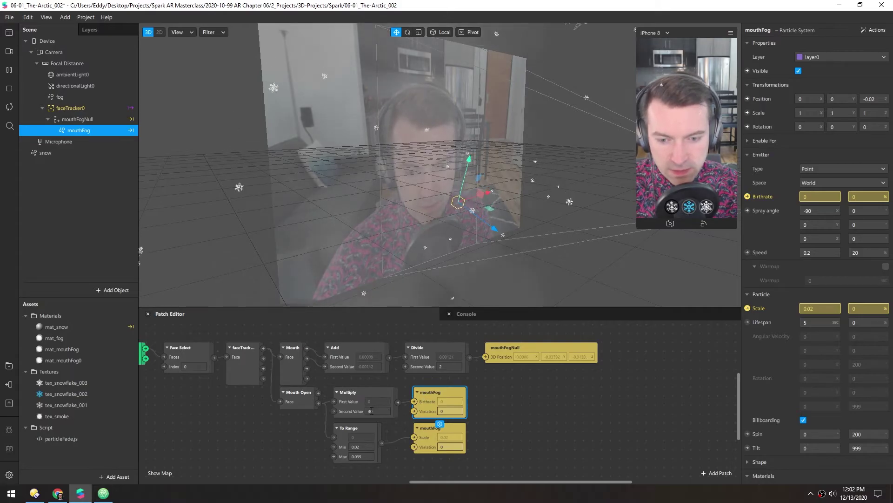
pyautogui.write('50')
pyautogui.press('Return')
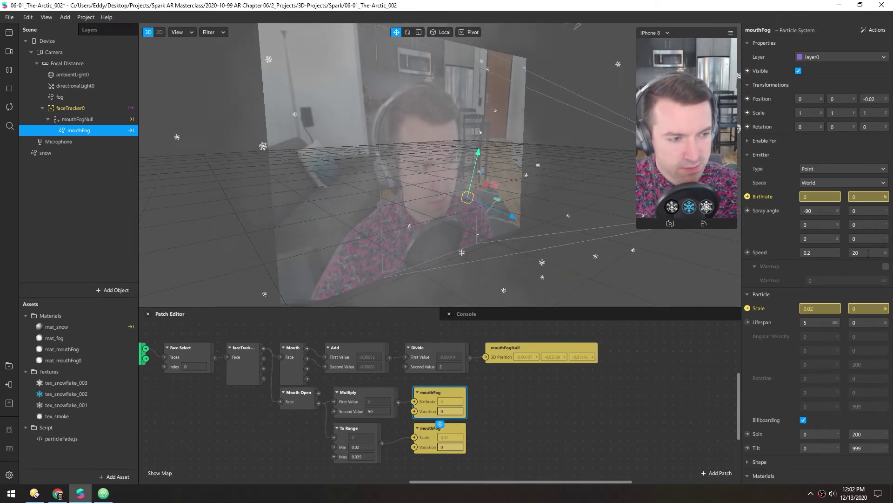
# - Enter 80 as mouthFog's Speed variation, then correct it to 60
pyautogui.write('80')
pyautogui.press('Return')
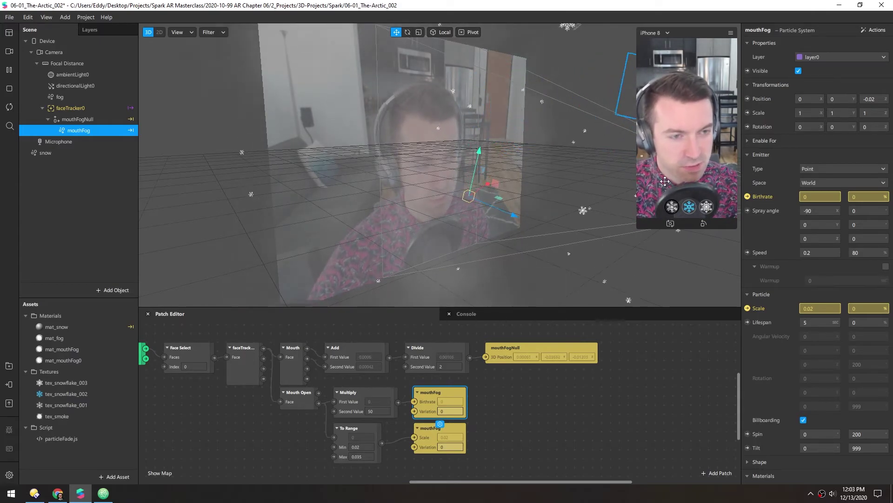
pyautogui.press('BackSpace')
pyautogui.write('6')
pyautogui.press('Return')
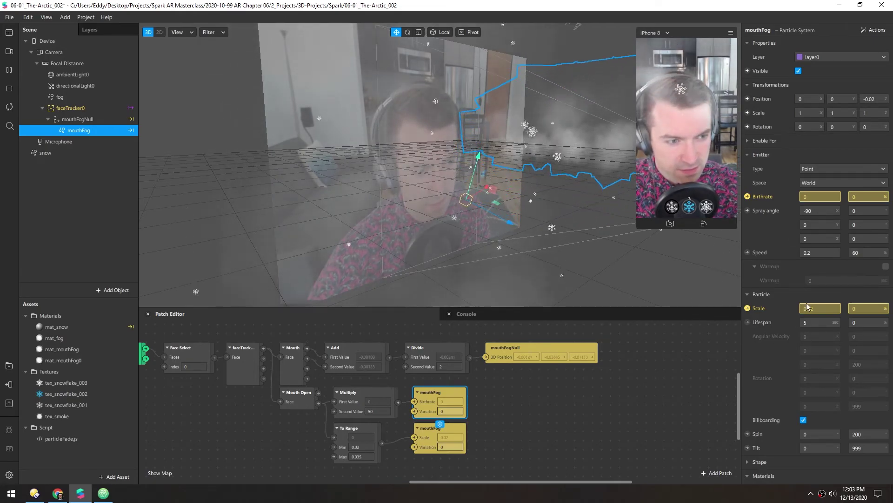
pyautogui.scroll(-1, 765, 349)
pyautogui.scroll(-1, 772, 326)
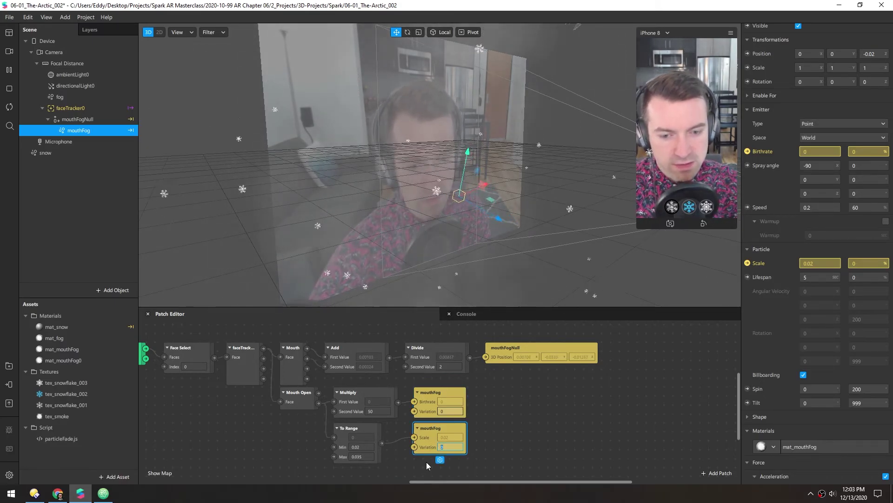
# - Enter 40 in the lower mouthFog Scale patch's Variation field
pyautogui.click(447, 447)
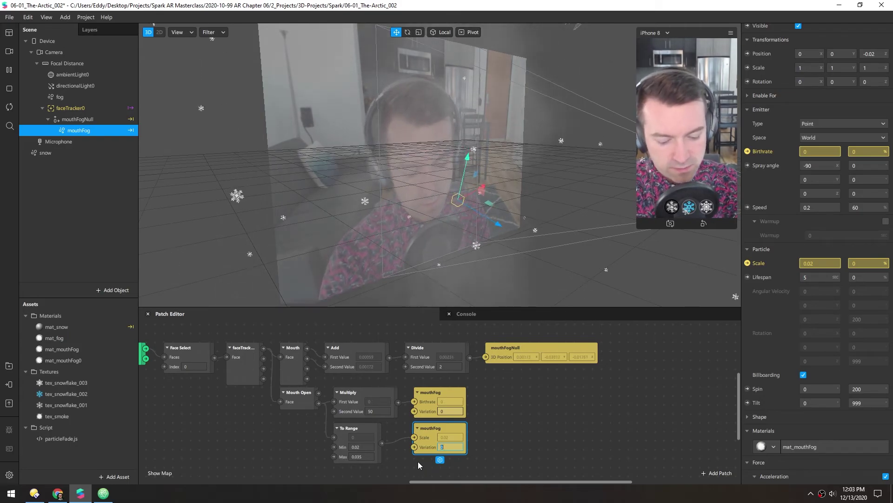
pyautogui.write('40')
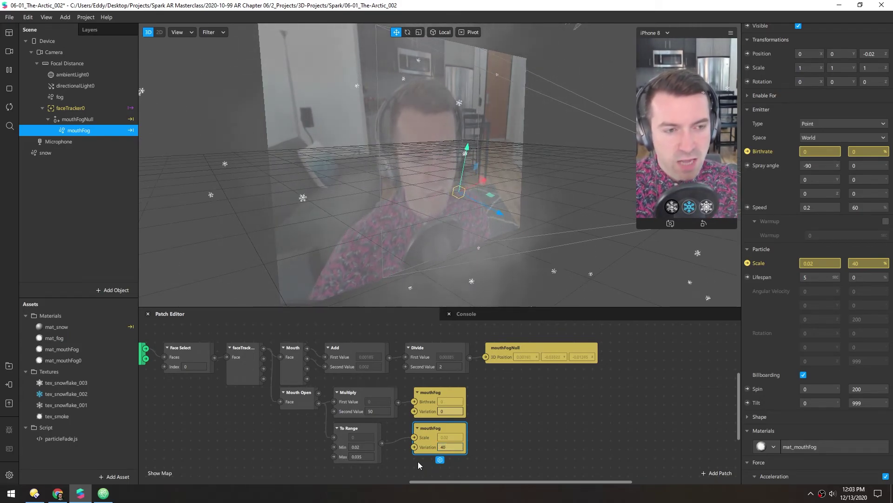